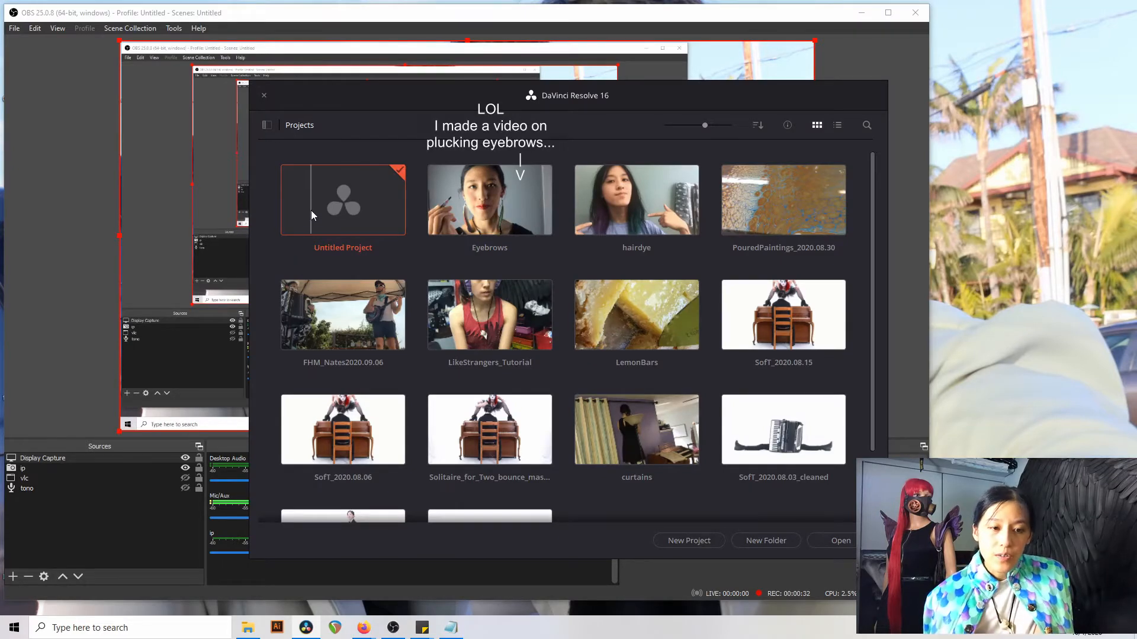
Import the pachelbel alto clip from the choir_editing folder into the untitled project and place it on a new timeline.
double_click(311, 210)
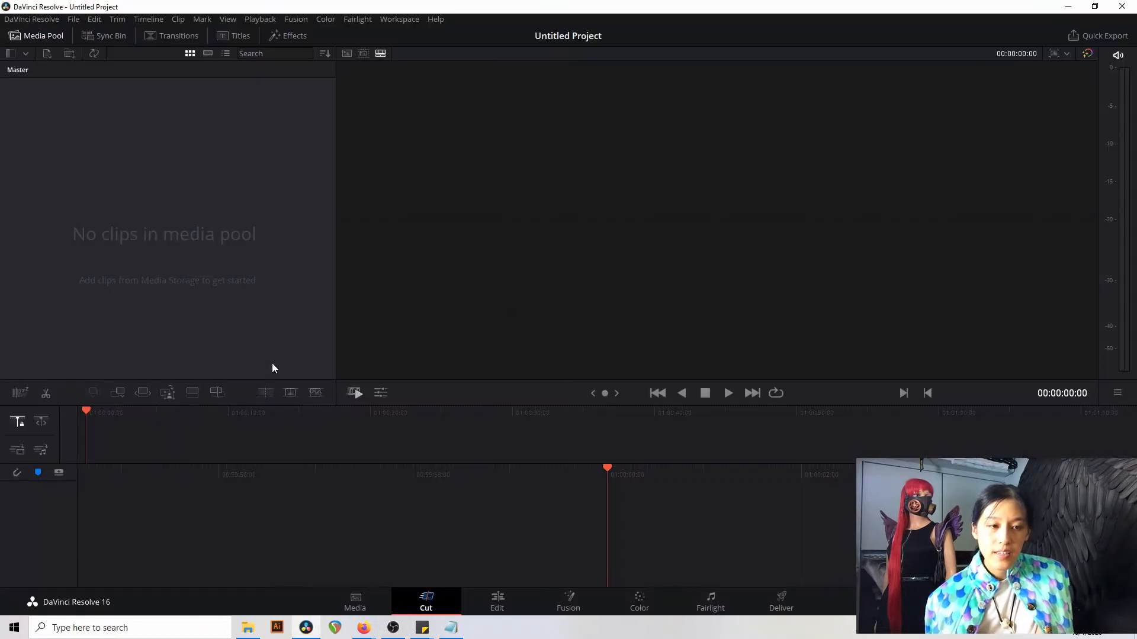
key("ctrl+i")
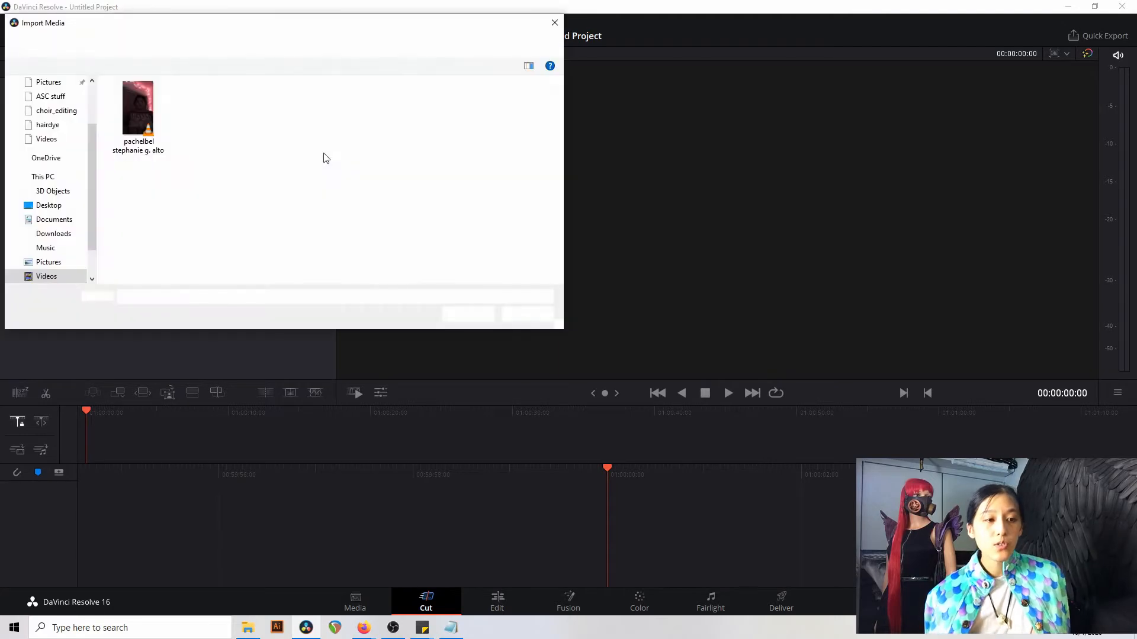
left_click(140, 107)
left_click(463, 314)
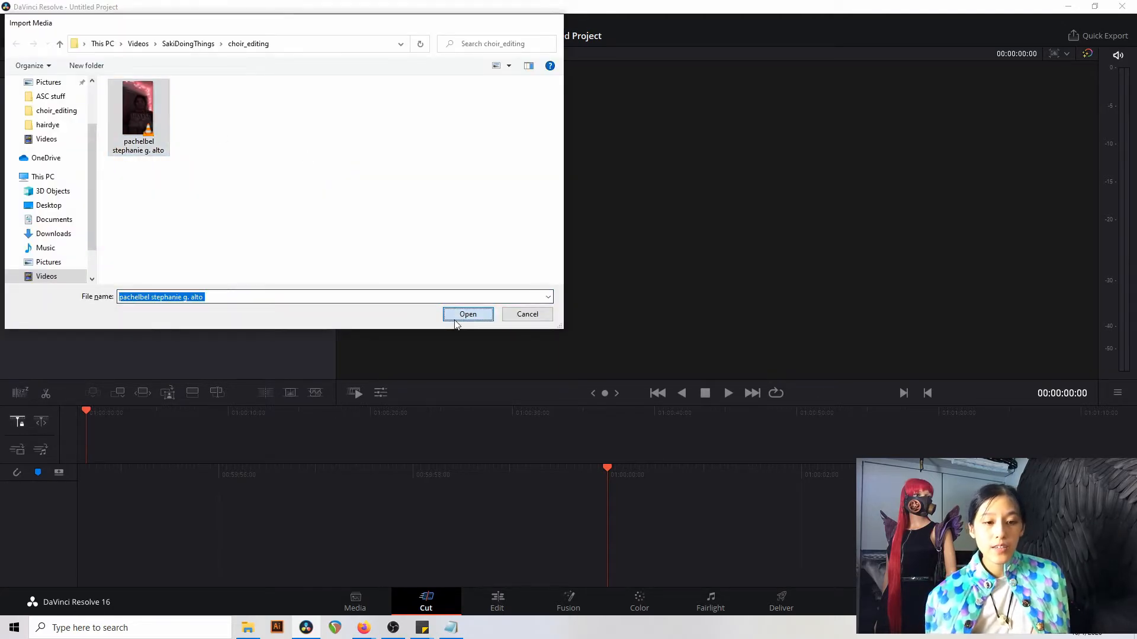
left_click(697, 366)
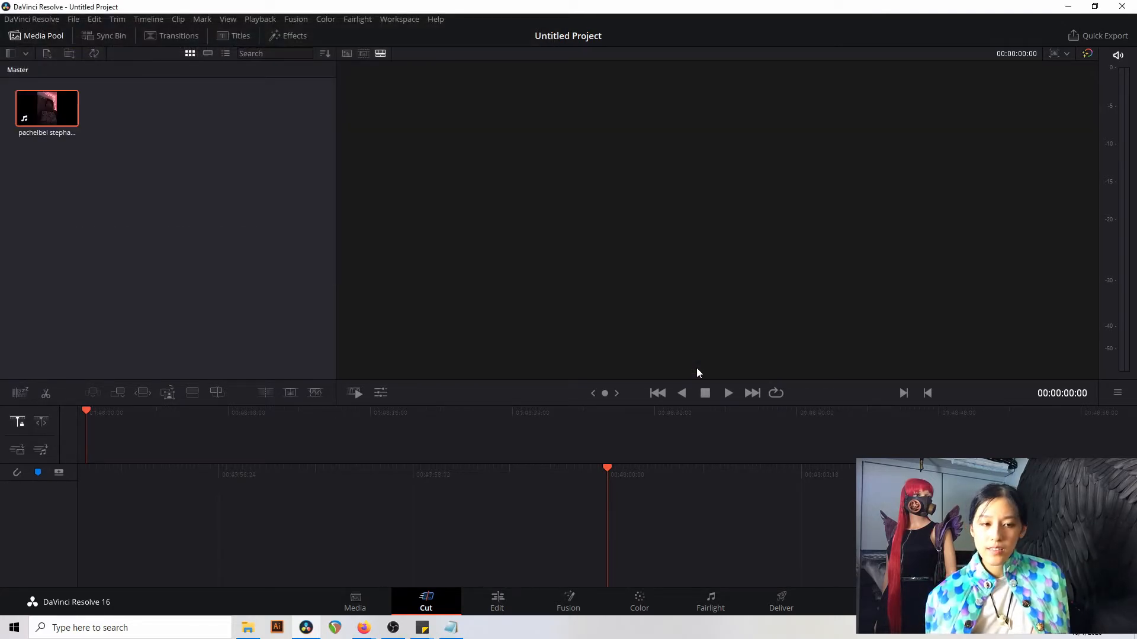
left_click_drag(57, 105, 104, 442)
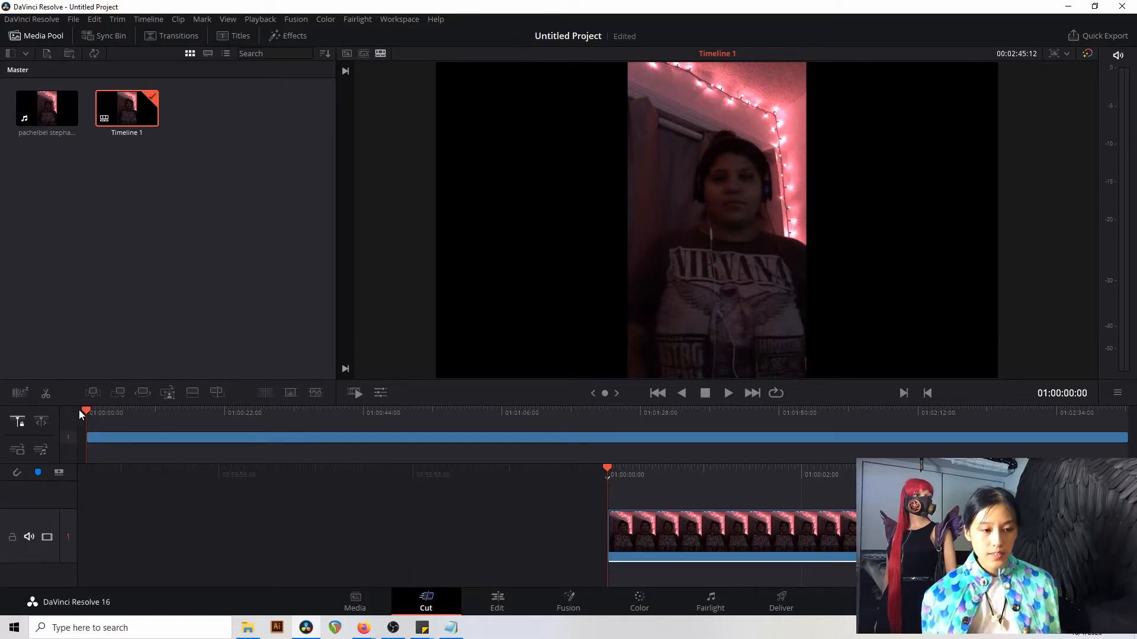
mouse_move(85, 410)
left_mouse_down()
mouse_move(358, 424)
mouse_move(600, 386)
mouse_move(785, 404)
mouse_move(1031, 400)
mouse_move(80, 401)
left_mouse_up()
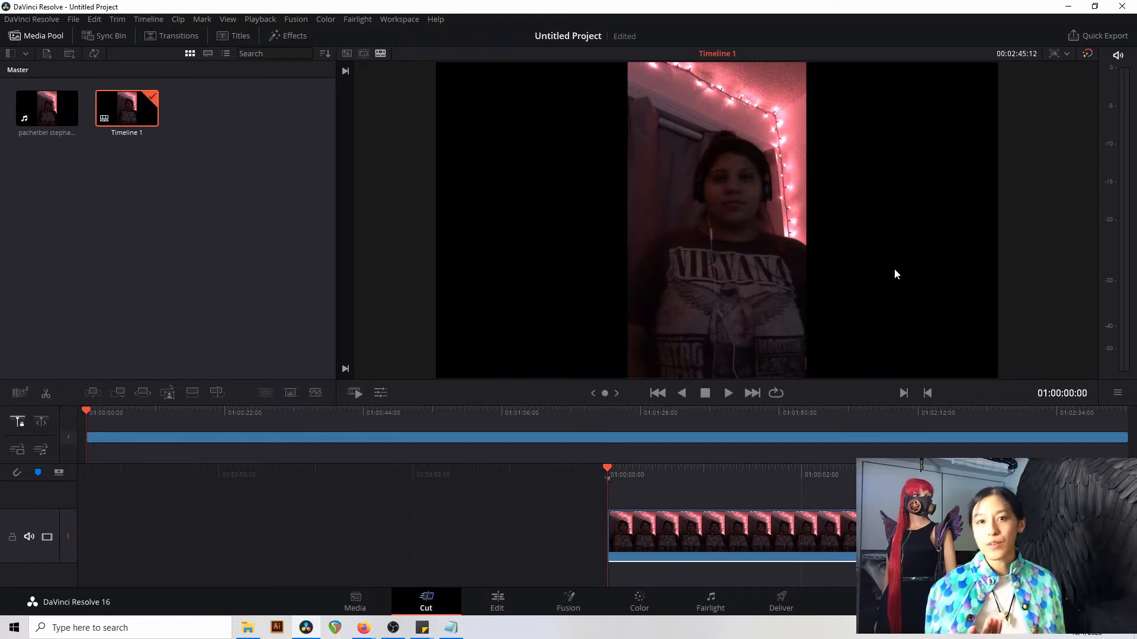
Preview a passage past the middle of the clip, and bring its first frame up on the Color page.
left_click(703, 415)
key("space")
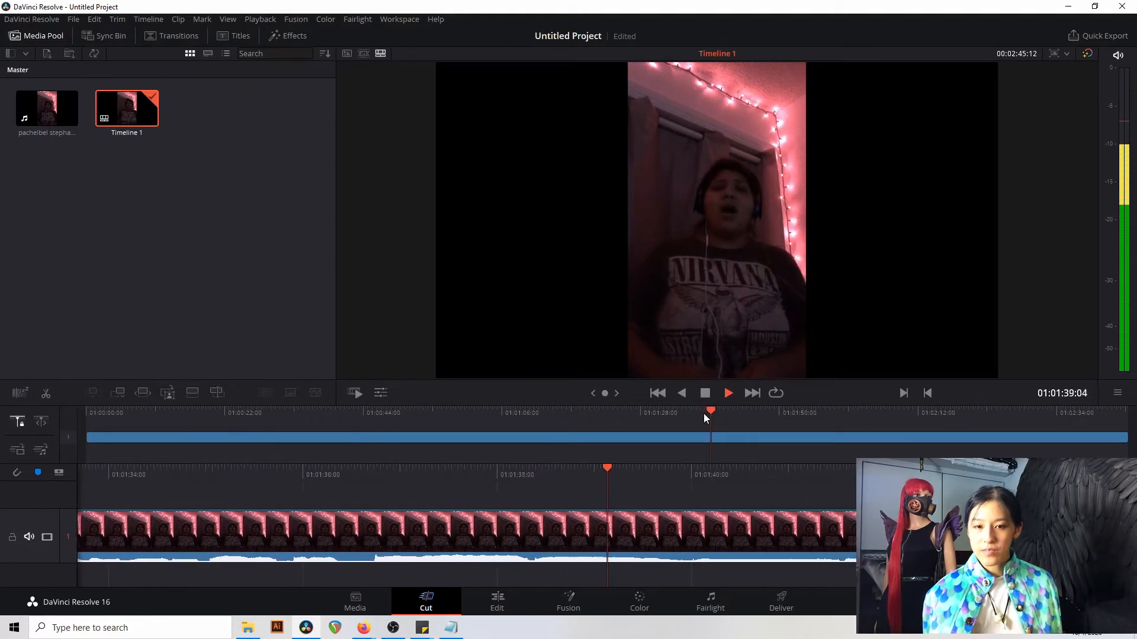
left_click(91, 413)
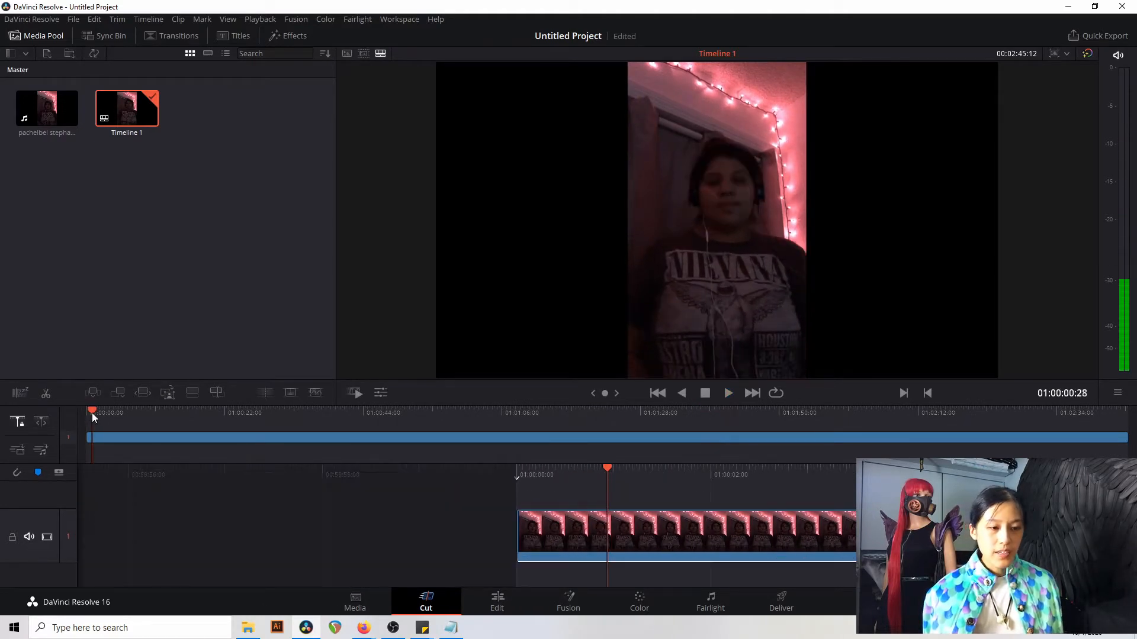
left_click_drag(91, 413, 83, 410)
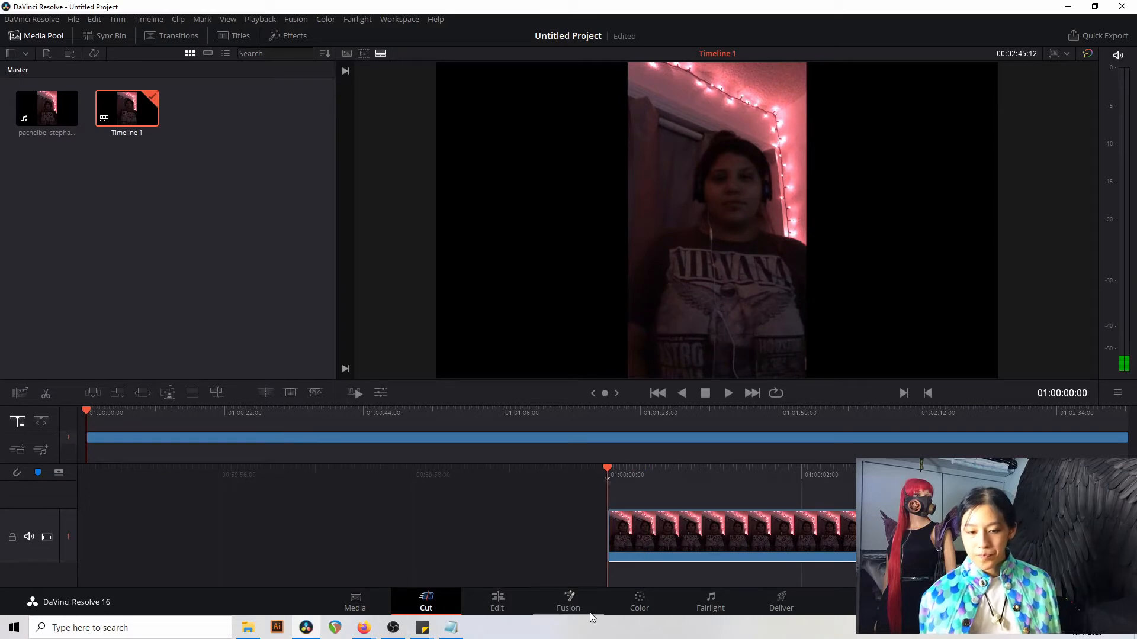
left_click(639, 601)
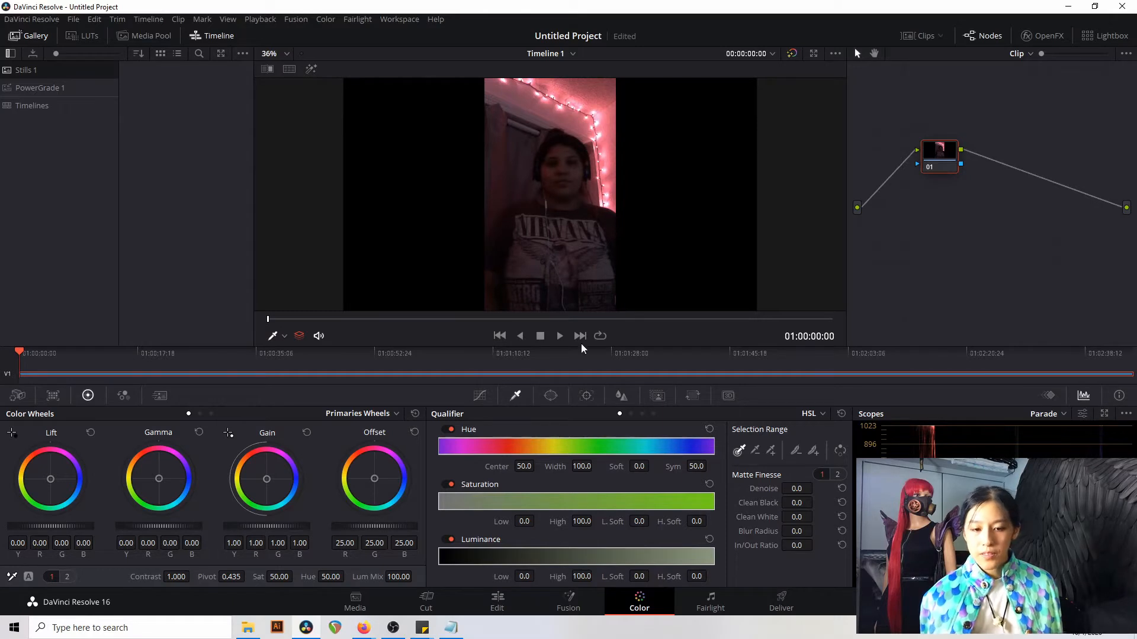
Try to brighten the whole picture by raising the midtones of the custom curve, and undo it.
left_click(479, 399)
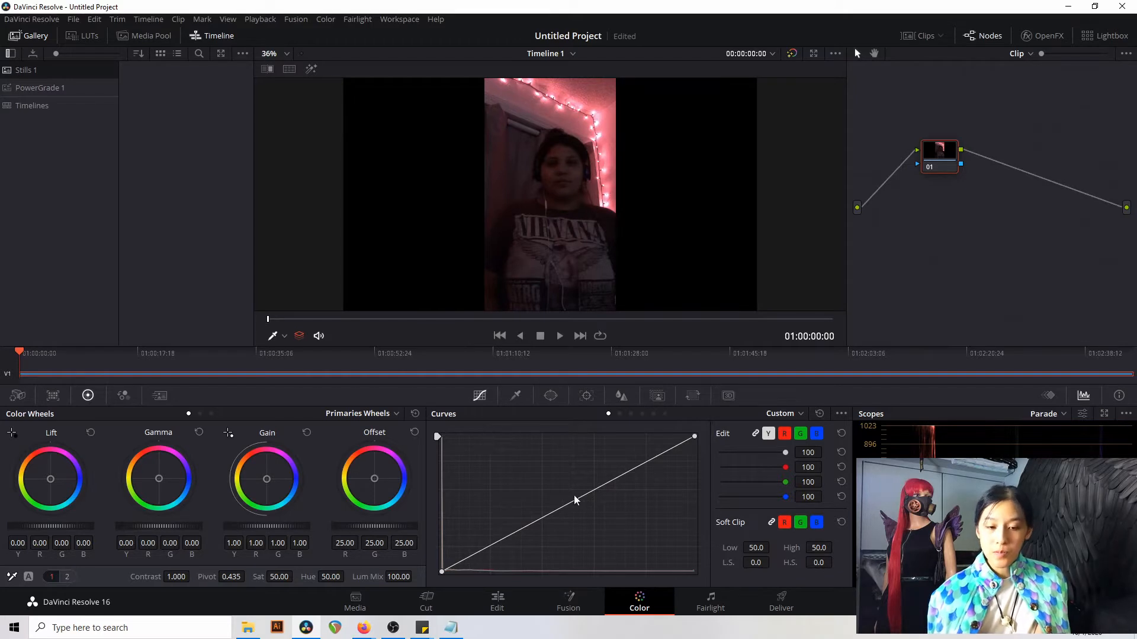
left_click_drag(571, 507, 515, 471)
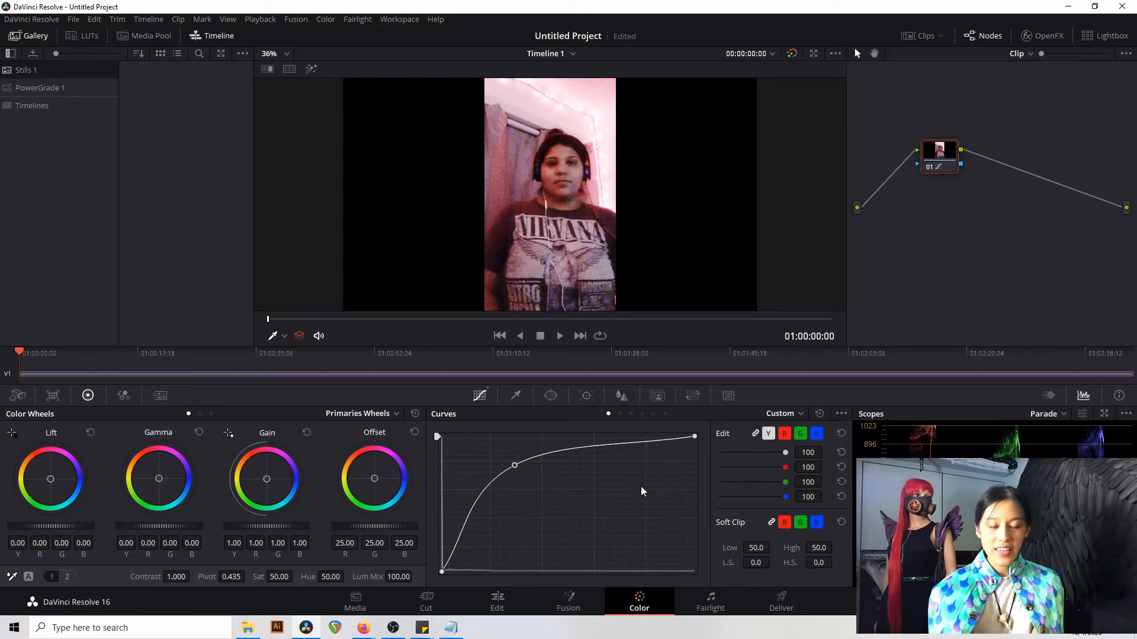
key("ctrl+z")
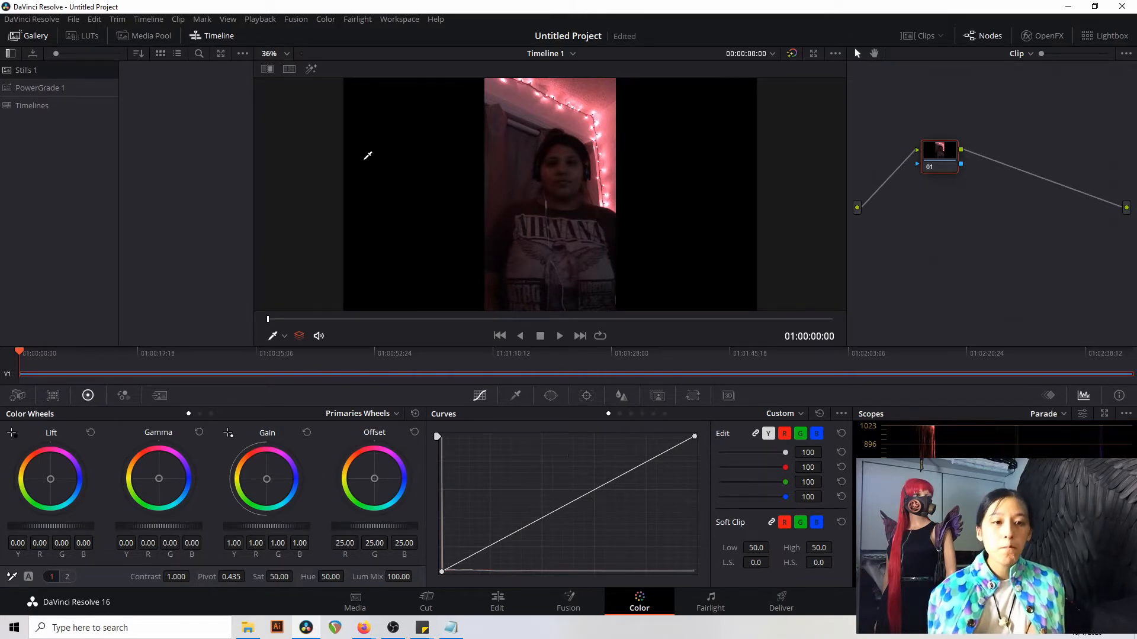
Turn on Highlight and sample the dark area from the curtain down to the shirt with the Qualifier picker.
left_click(312, 70)
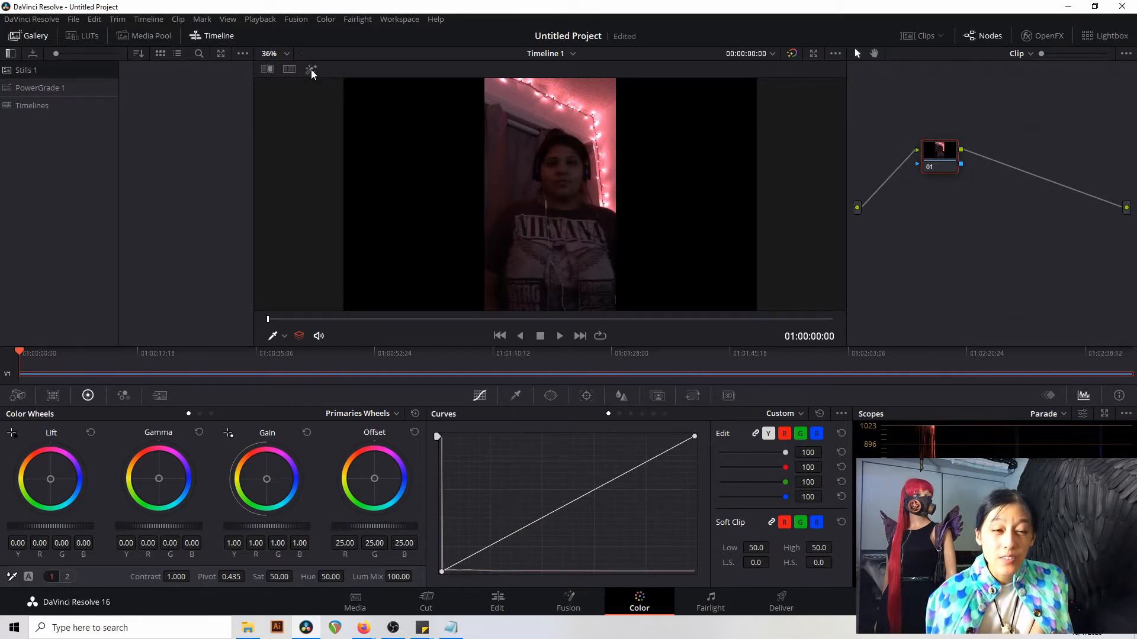
left_click(516, 395)
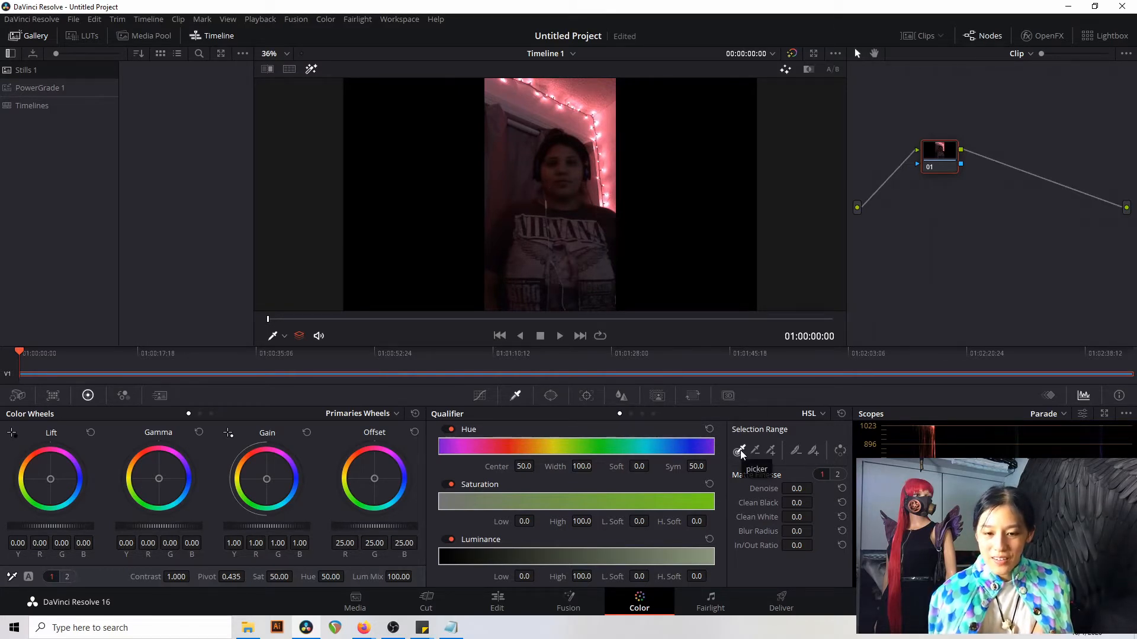
mouse_move(520, 172)
left_mouse_down()
mouse_move(593, 262)
mouse_move(564, 305)
mouse_move(583, 293)
mouse_move(603, 302)
mouse_move(569, 313)
mouse_move(601, 294)
mouse_move(555, 231)
left_mouse_up()
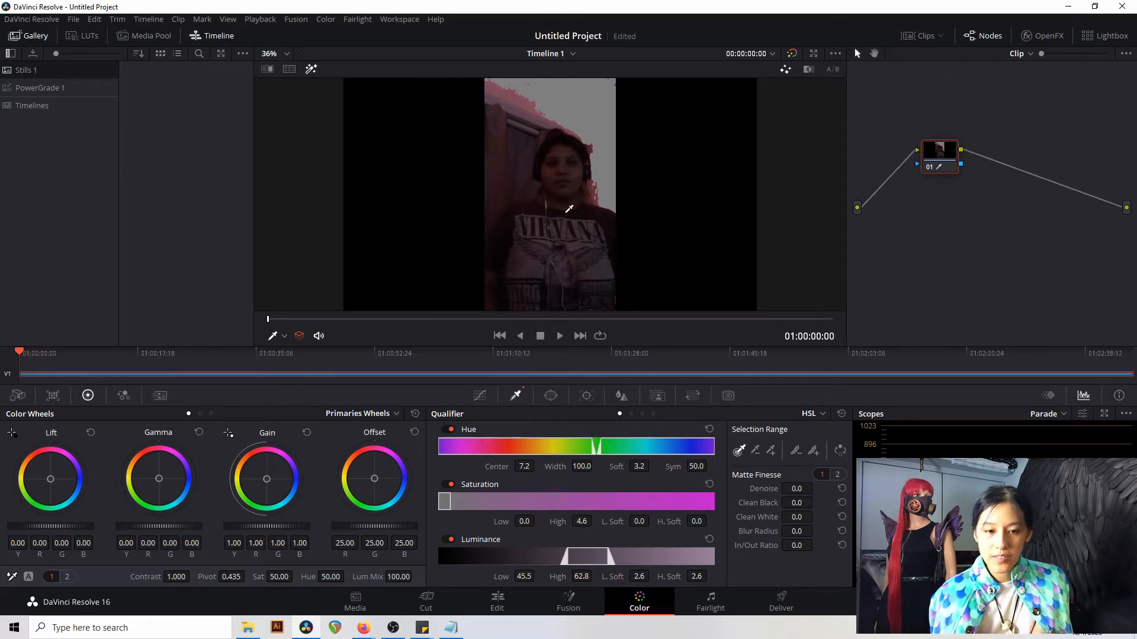
Brighten the qualified dark area by raising the midtones of the custom curve, and turn off Highlight.
left_click(479, 397)
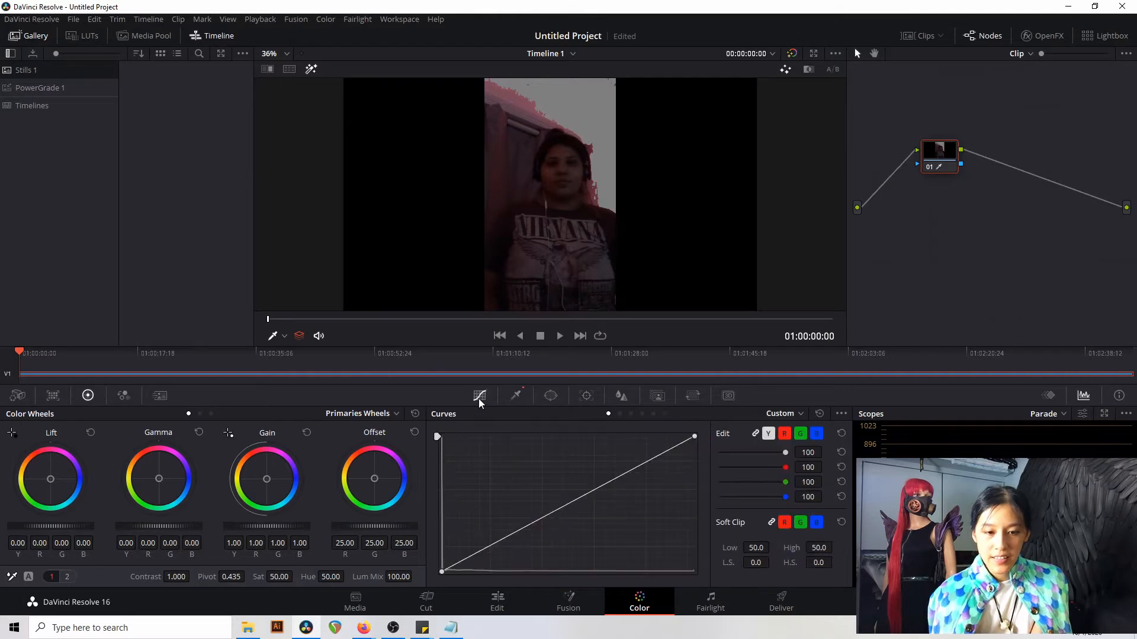
left_click_drag(568, 505, 531, 498)
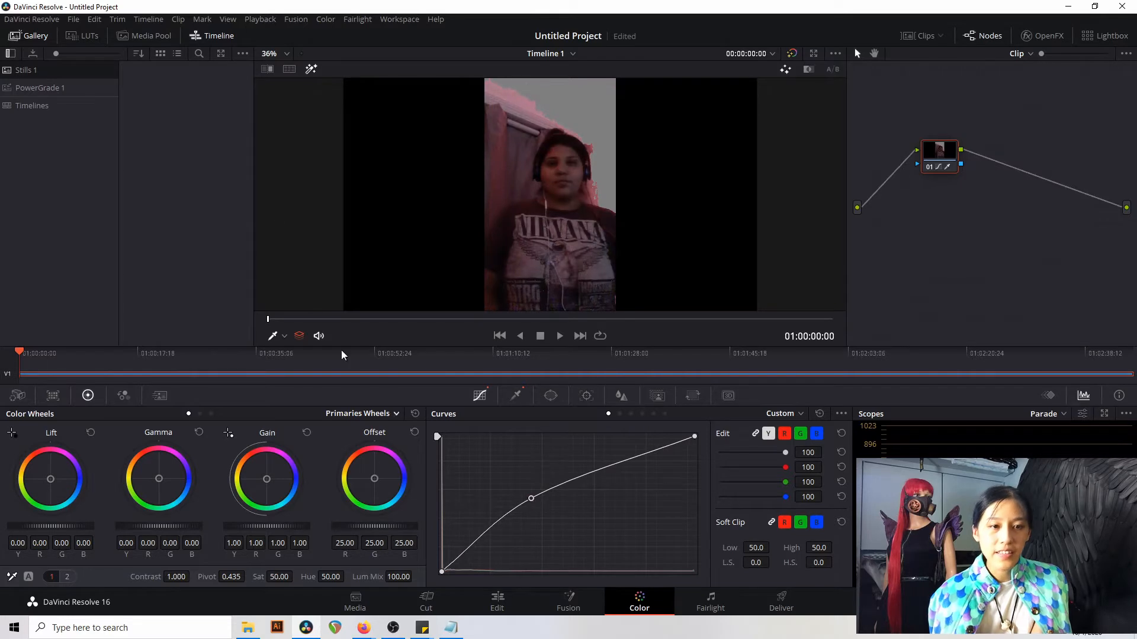
left_click(312, 72)
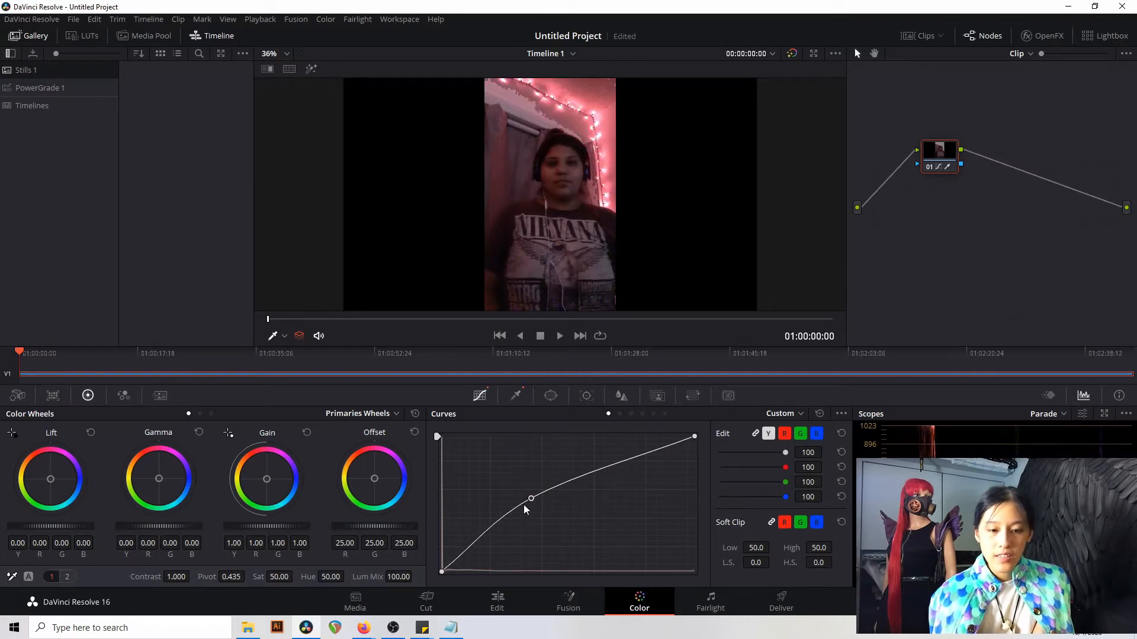
mouse_move(532, 499)
left_mouse_down()
mouse_move(531, 486)
mouse_move(547, 511)
mouse_move(533, 471)
mouse_move(562, 507)
mouse_move(522, 483)
left_mouse_up()
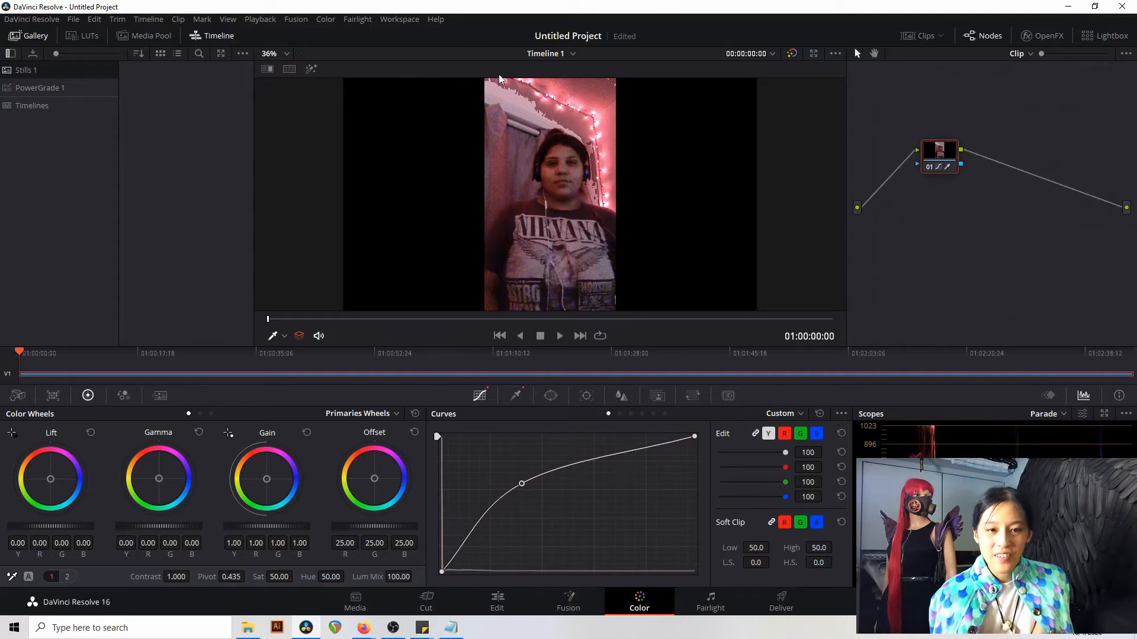
Set the Qualifier's Matte Finesse Denoise to 18.6 and examine the selection edges around the wall and curtain.
left_click(516, 395)
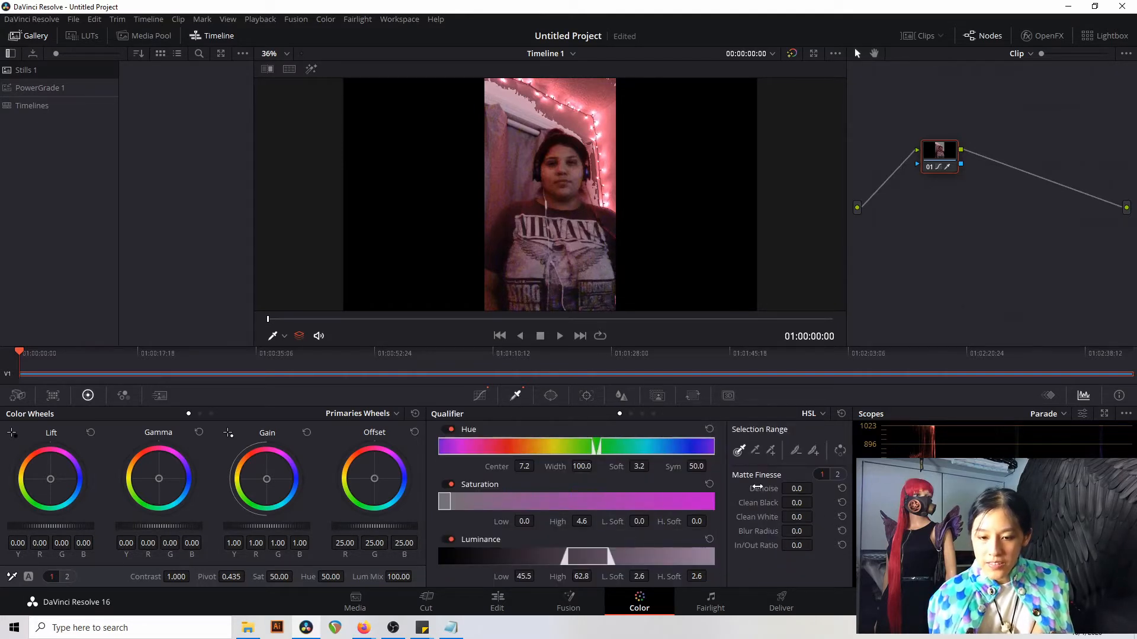
left_click_drag(796, 488, 835, 488)
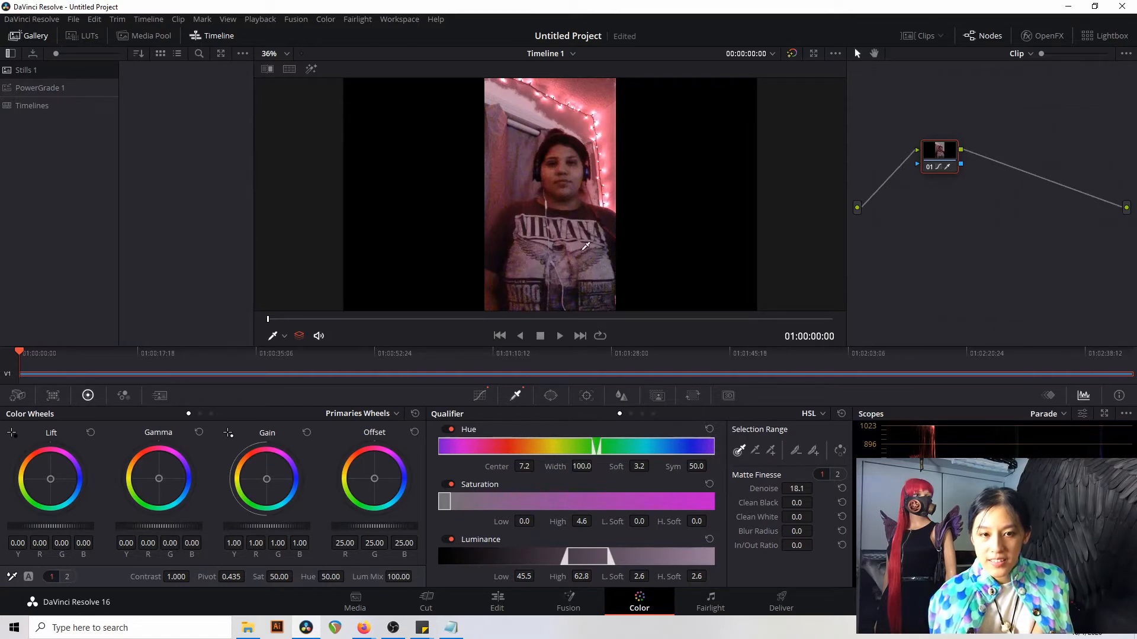
scroll(536, 111, "up", 5)
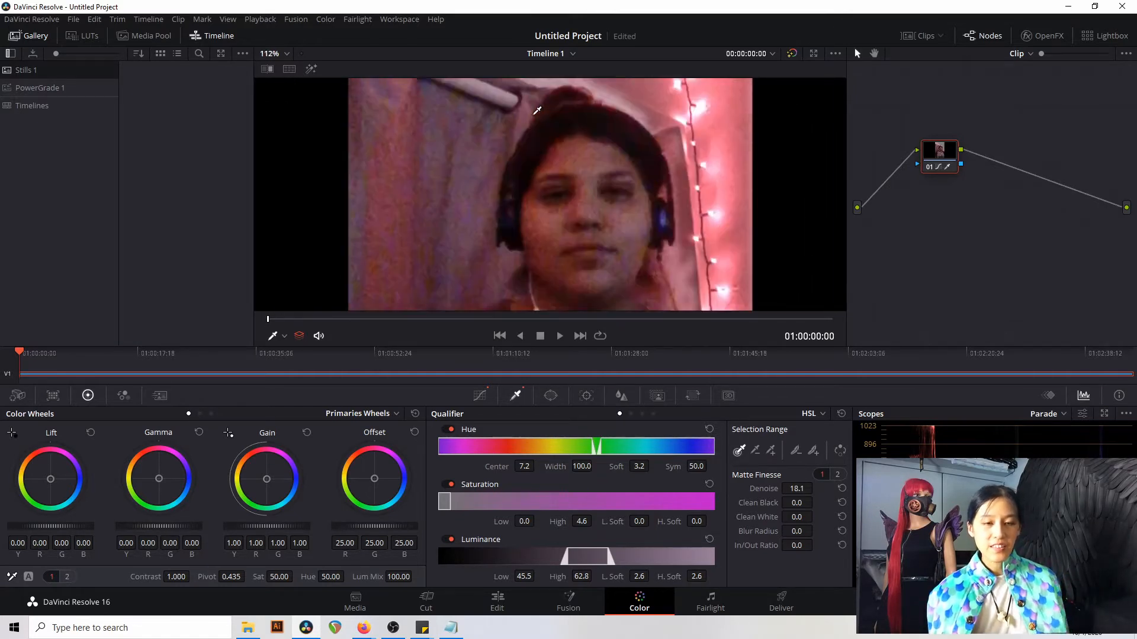
scroll(537, 111, "up", 4)
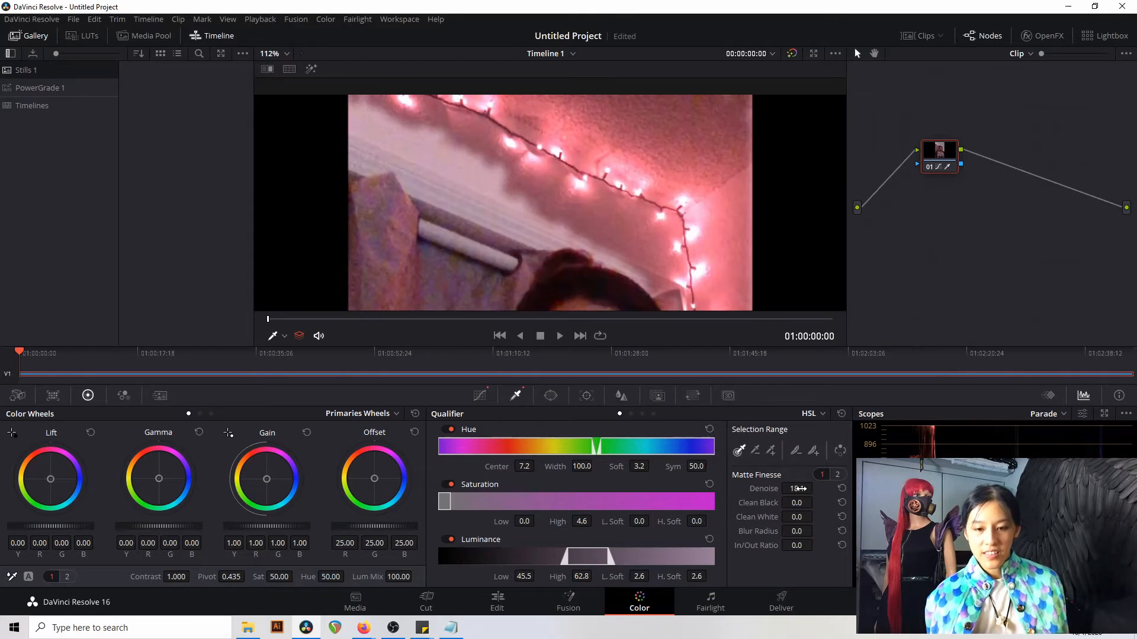
mouse_move(797, 489)
left_mouse_down()
mouse_move(694, 489)
mouse_move(804, 489)
left_mouse_up()
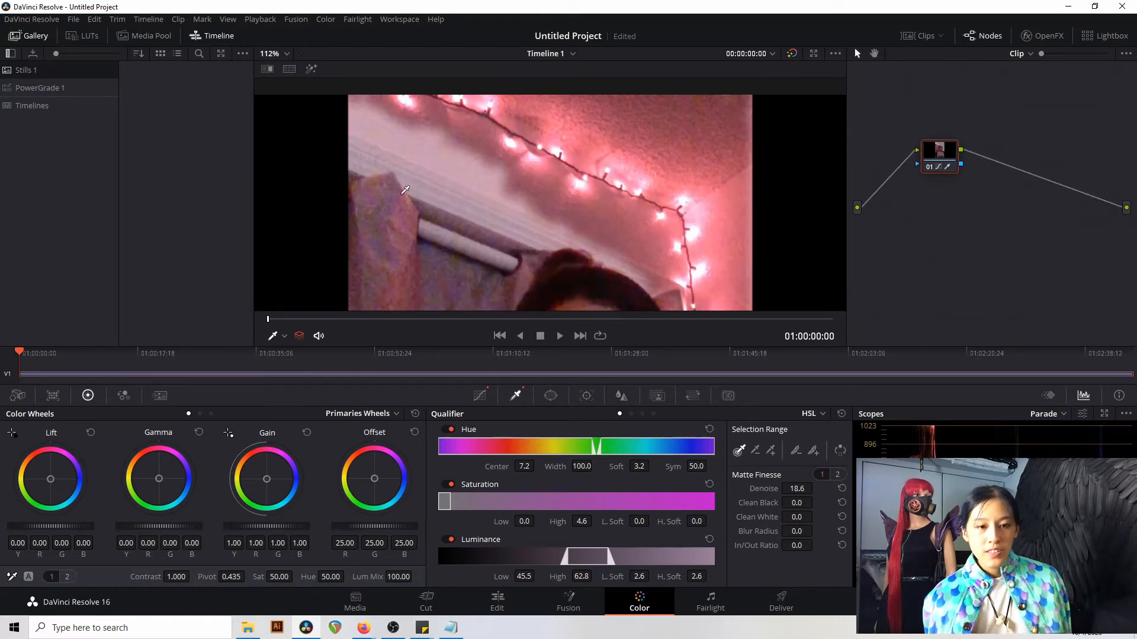
scroll(432, 215, "down", 5)
scroll(431, 210, "up", 3)
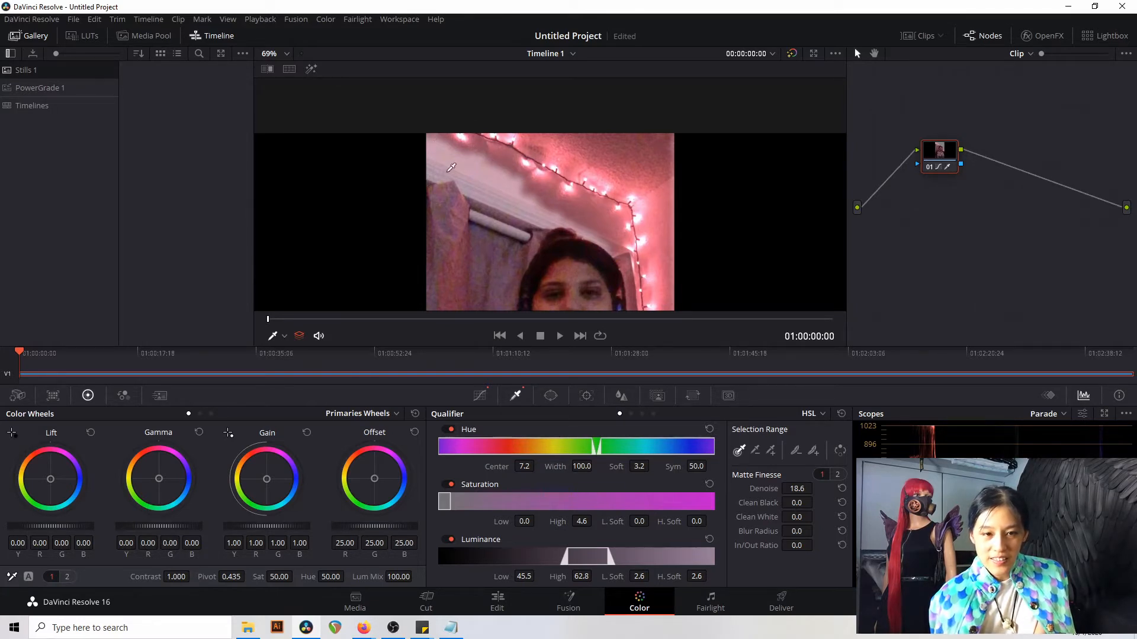
scroll(498, 211, "down", 5)
scroll(498, 211, "up", 6)
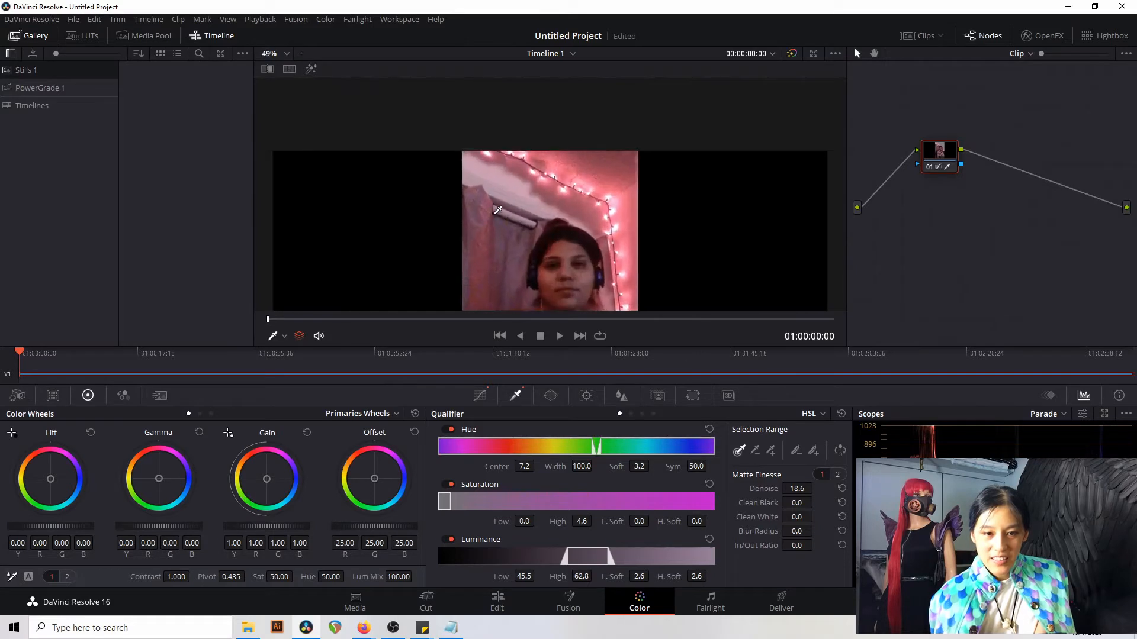
Try to subtract the wall color above the curtain from the Qualifier selection, and undo it.
left_click(756, 451)
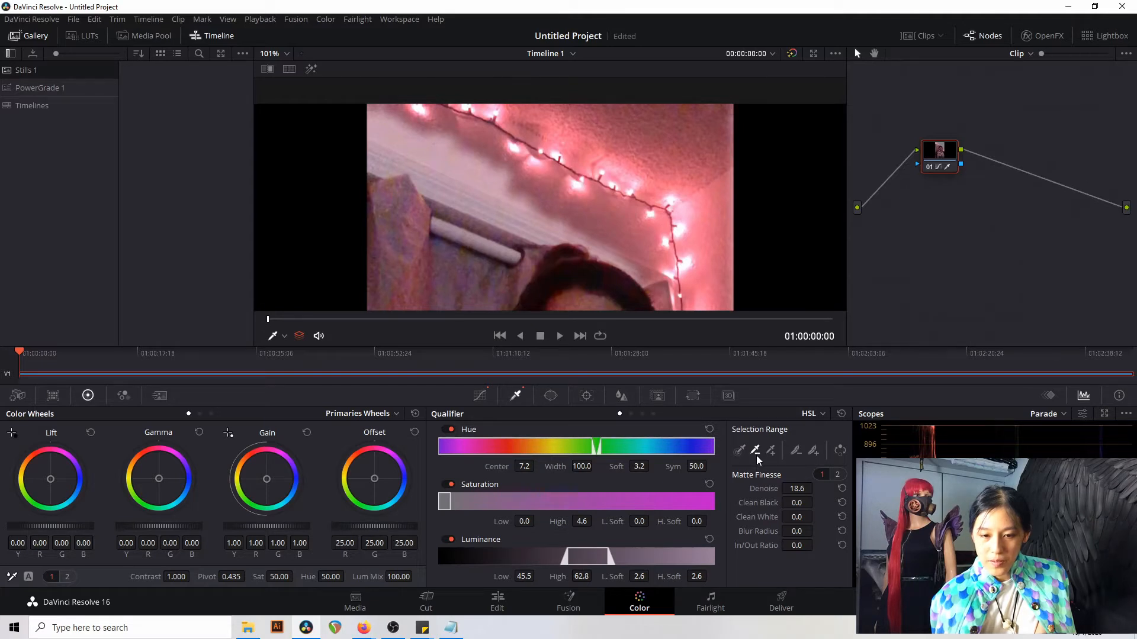
scroll(515, 133, "down", 4)
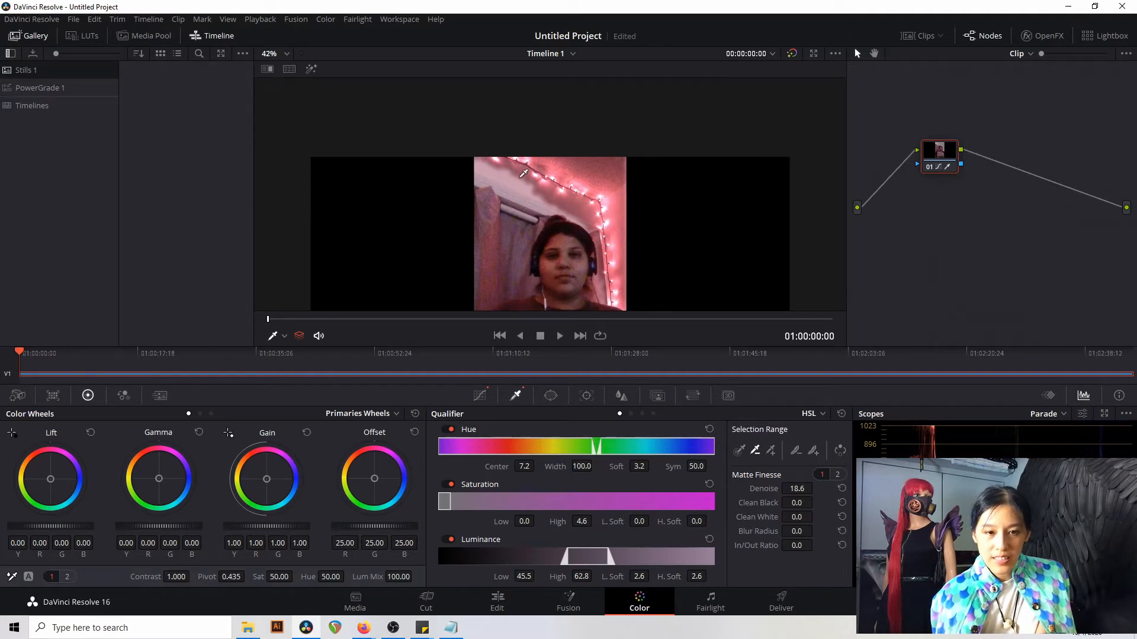
left_click(514, 176)
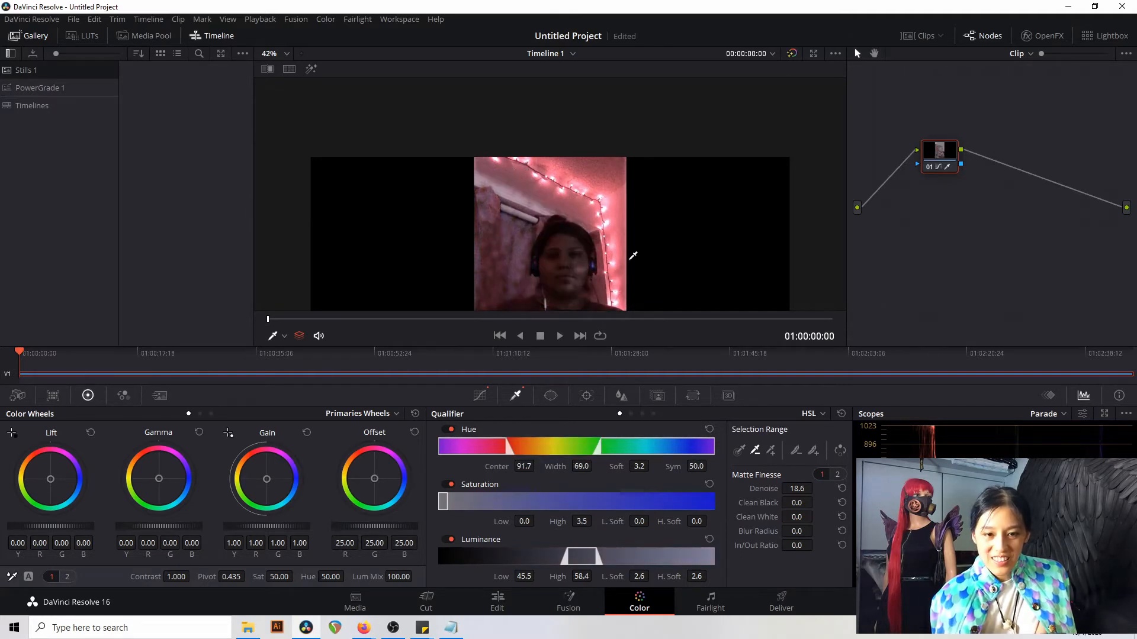
scroll(633, 254, "down", 2)
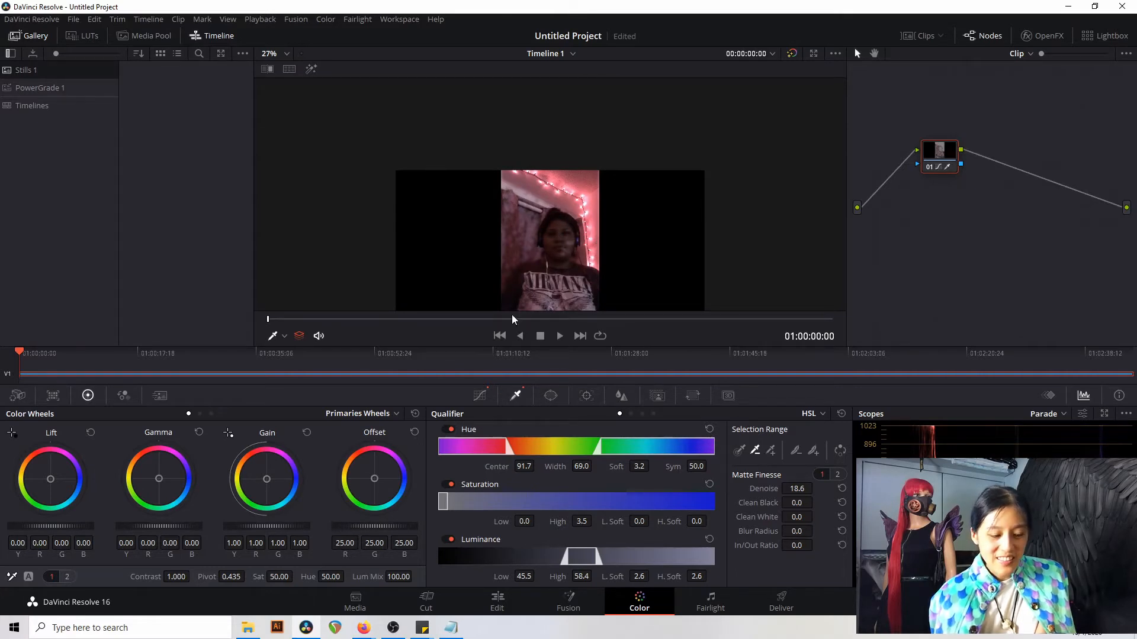
key("ctrl+z")
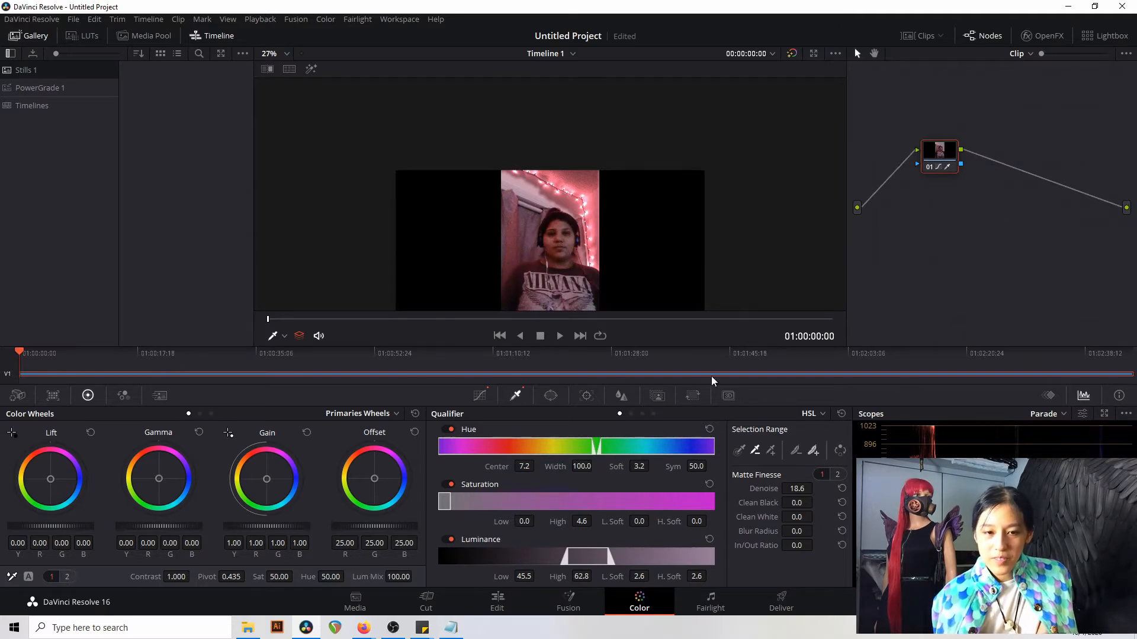
scroll(553, 243, "down", 1)
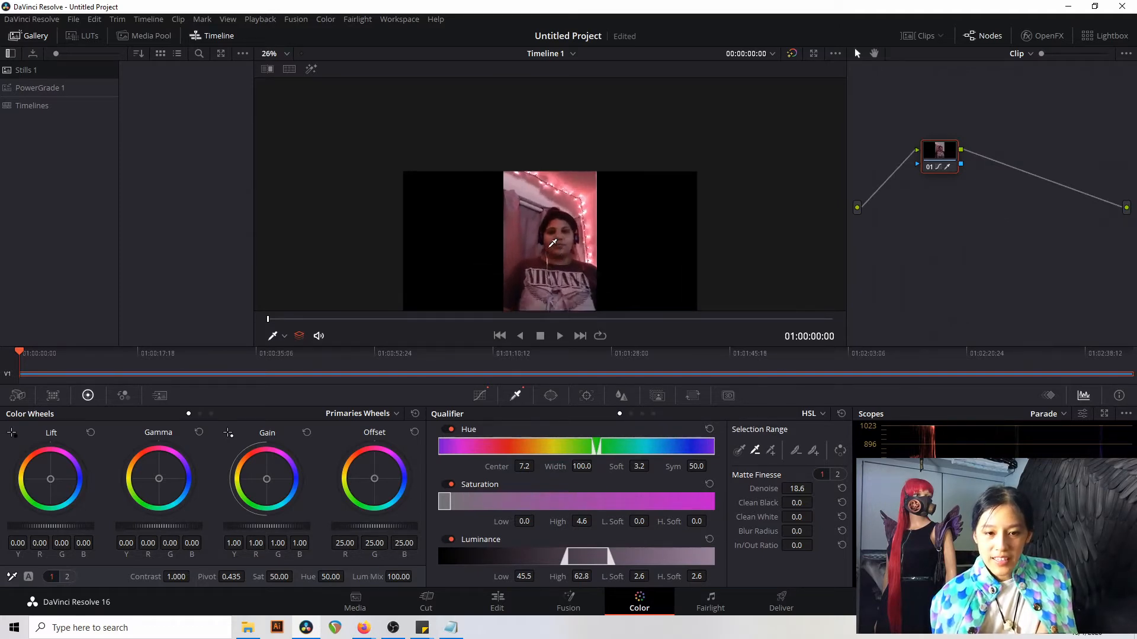
scroll(552, 243, "up", 3)
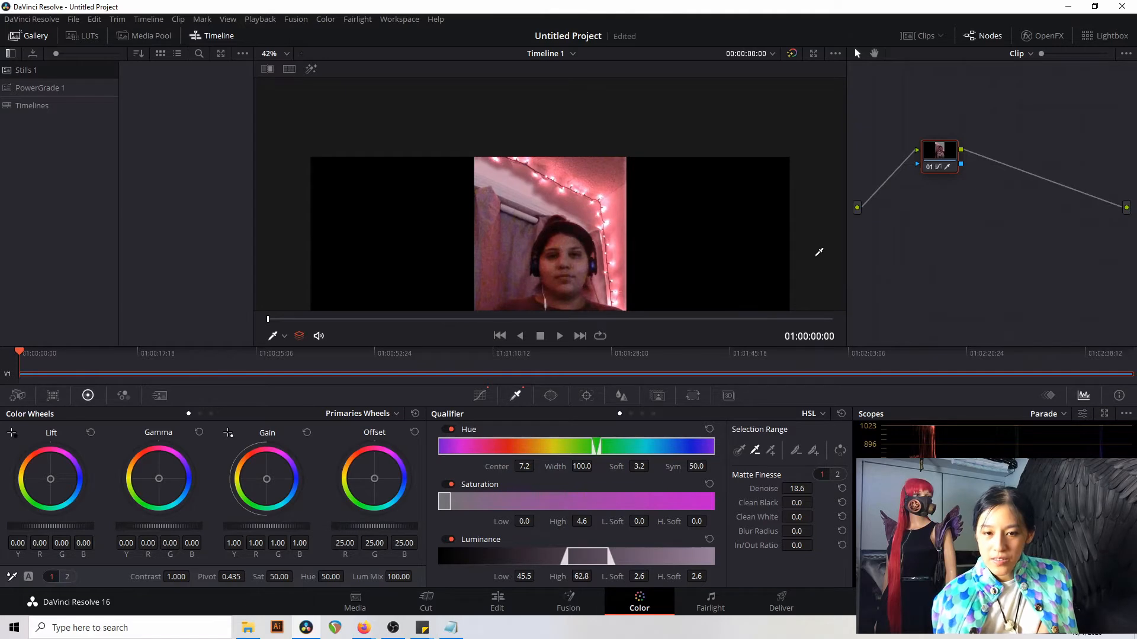
scroll(751, 273, "down", 3)
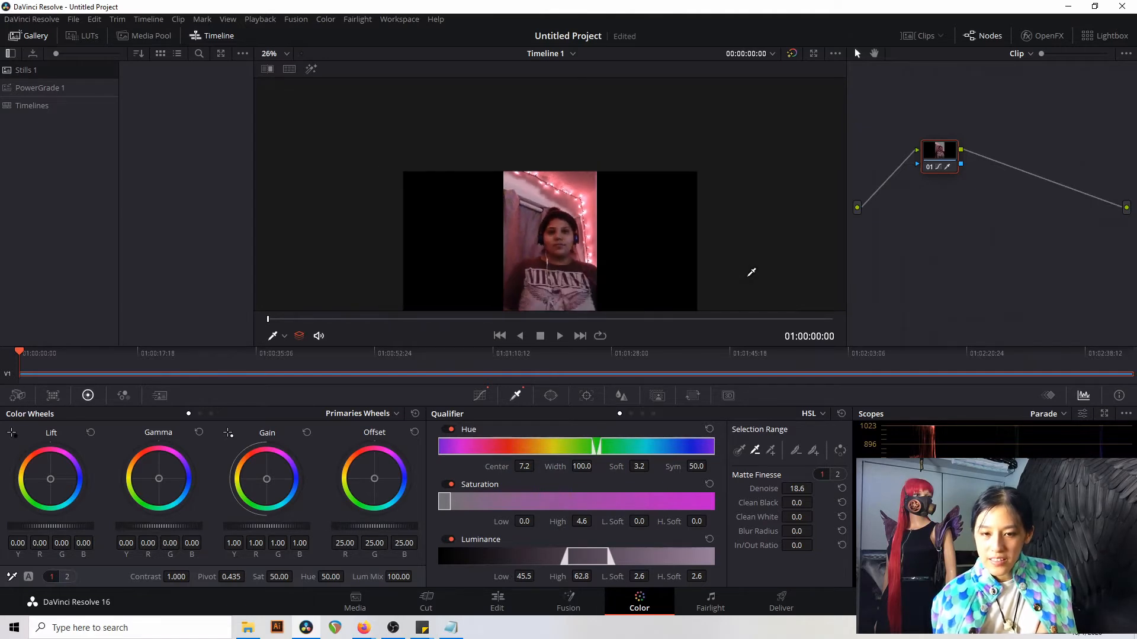
Examine how the brightened clip looks at smaller and larger viewer sizes.
scroll(752, 272, "down", 2)
scroll(751, 273, "up", 1)
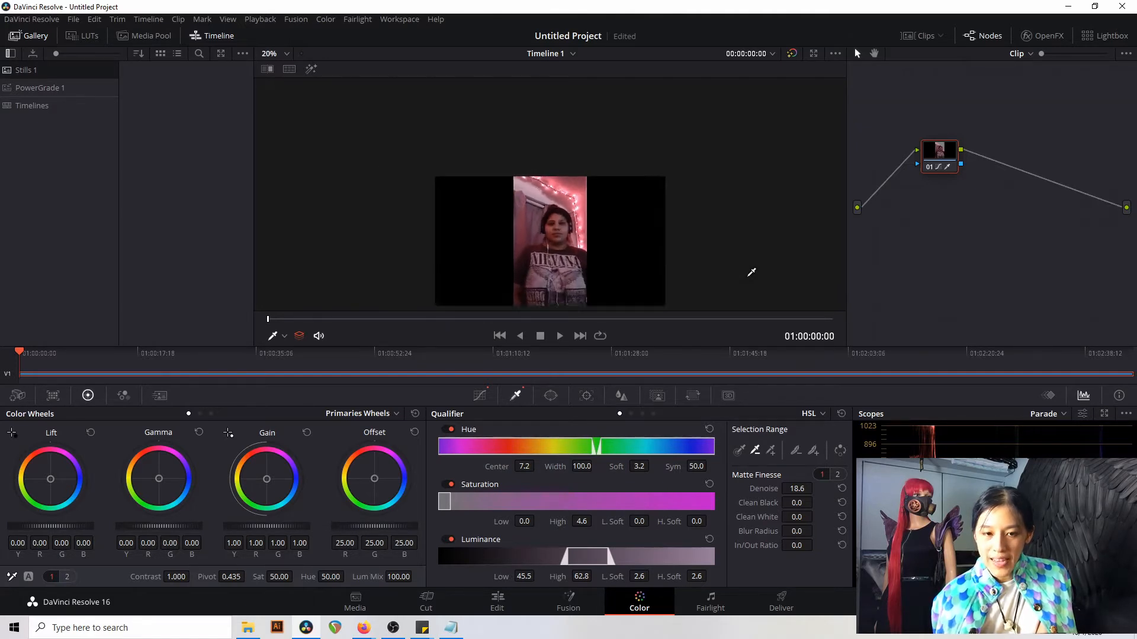
scroll(751, 272, "up", 2)
scroll(751, 273, "down", 2)
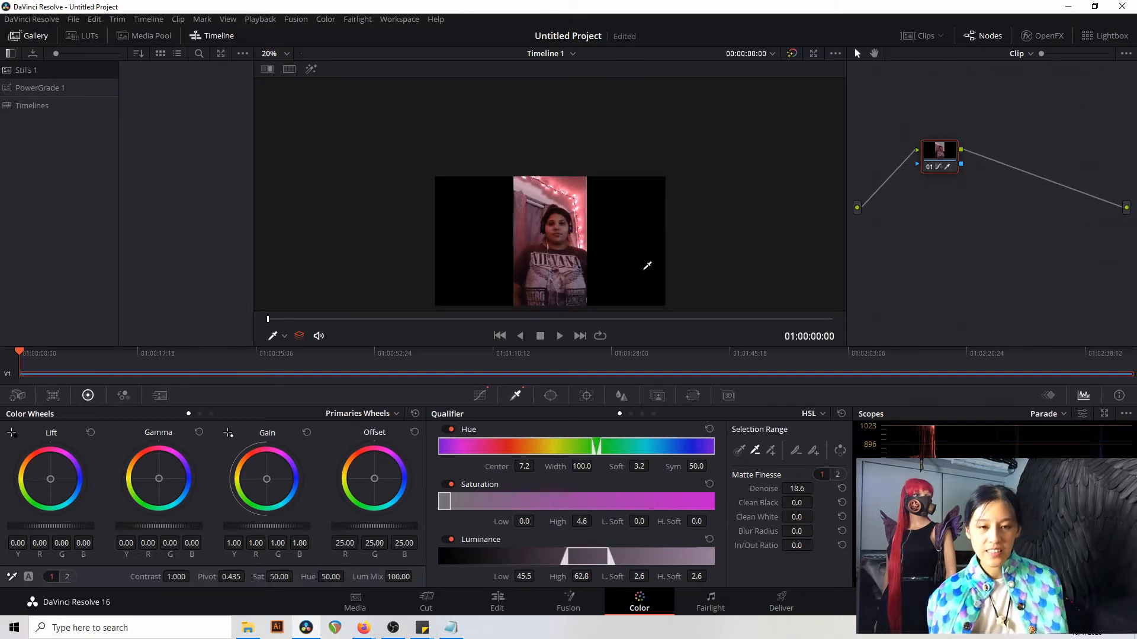
scroll(645, 265, "down", 1)
scroll(647, 266, "down", 2)
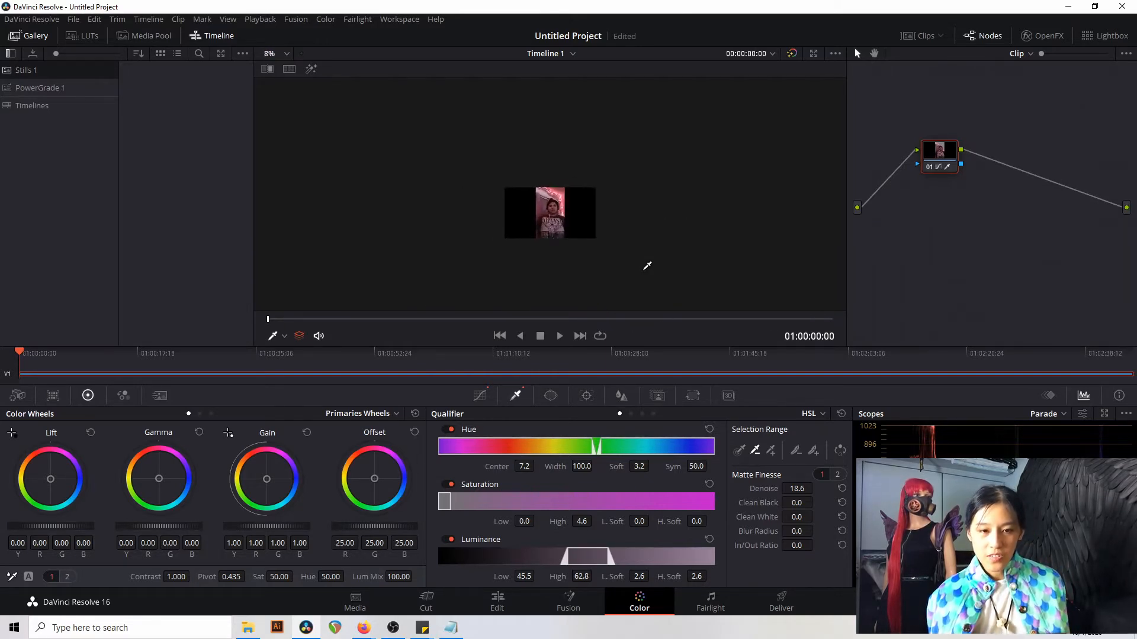
scroll(647, 266, "up", 4)
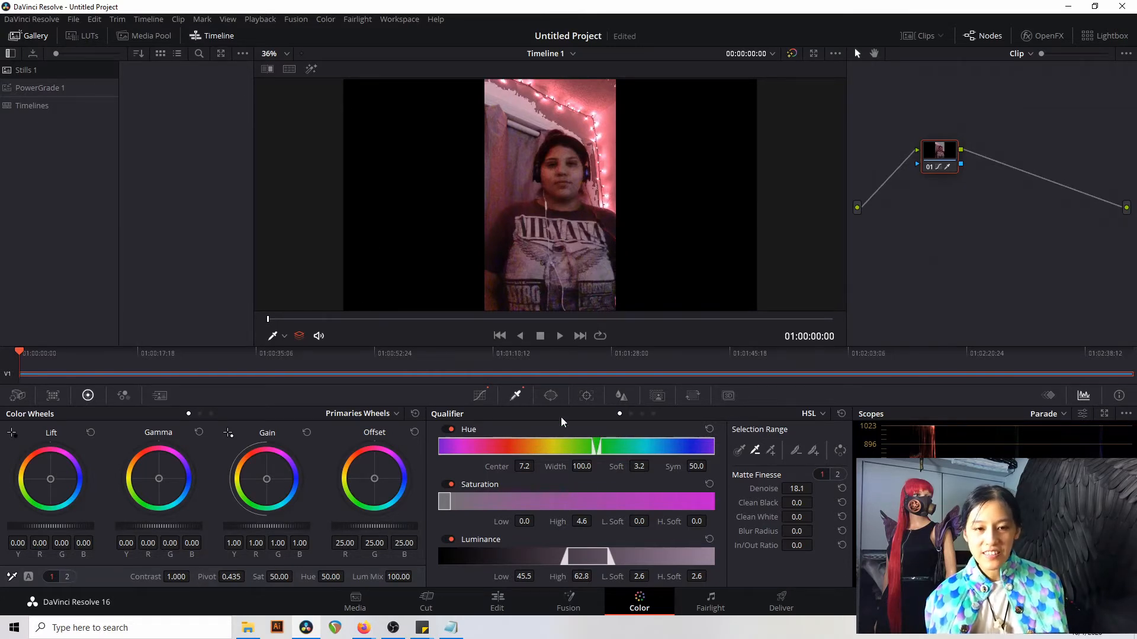
Undo the custom curve and Denoise changes, and add a new Curve window to the node.
key("ctrl+z")
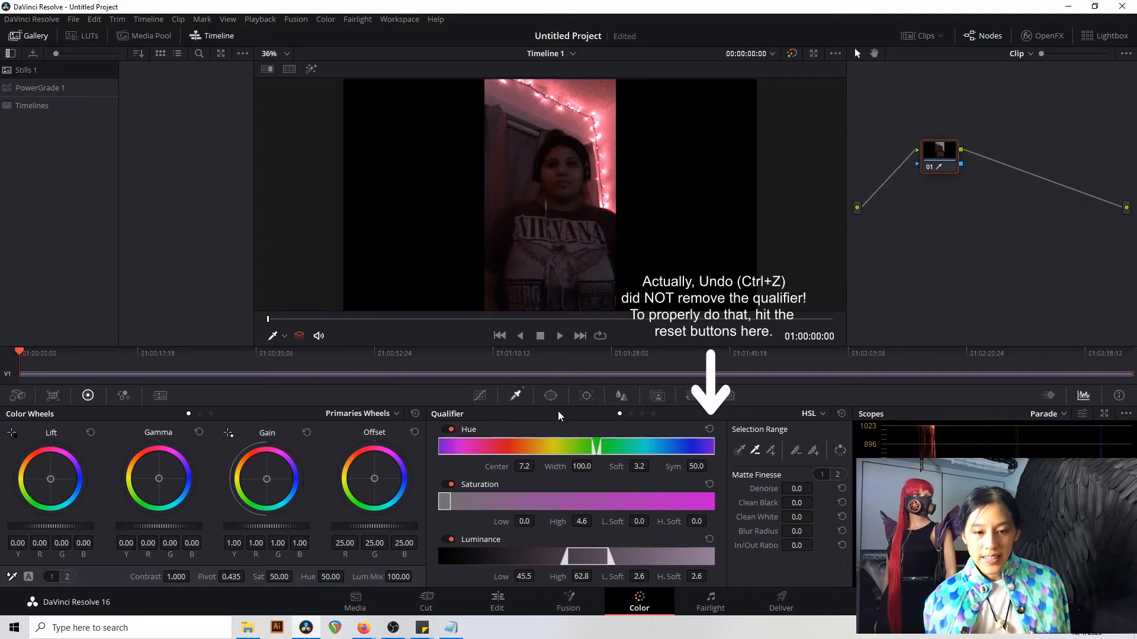
left_click(552, 396)
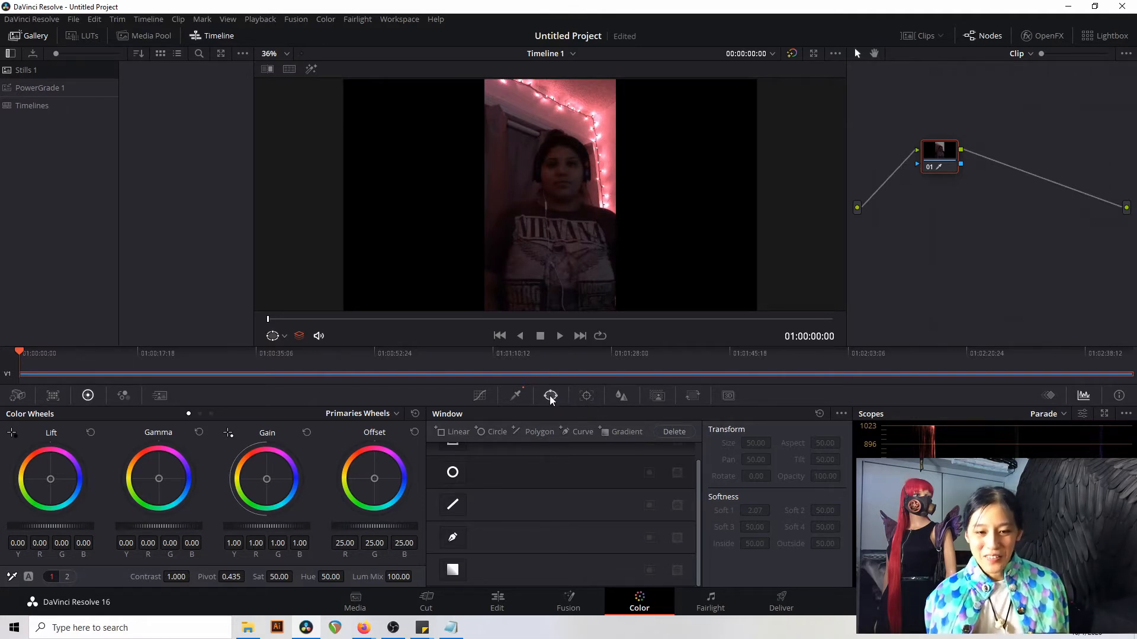
left_click(567, 432)
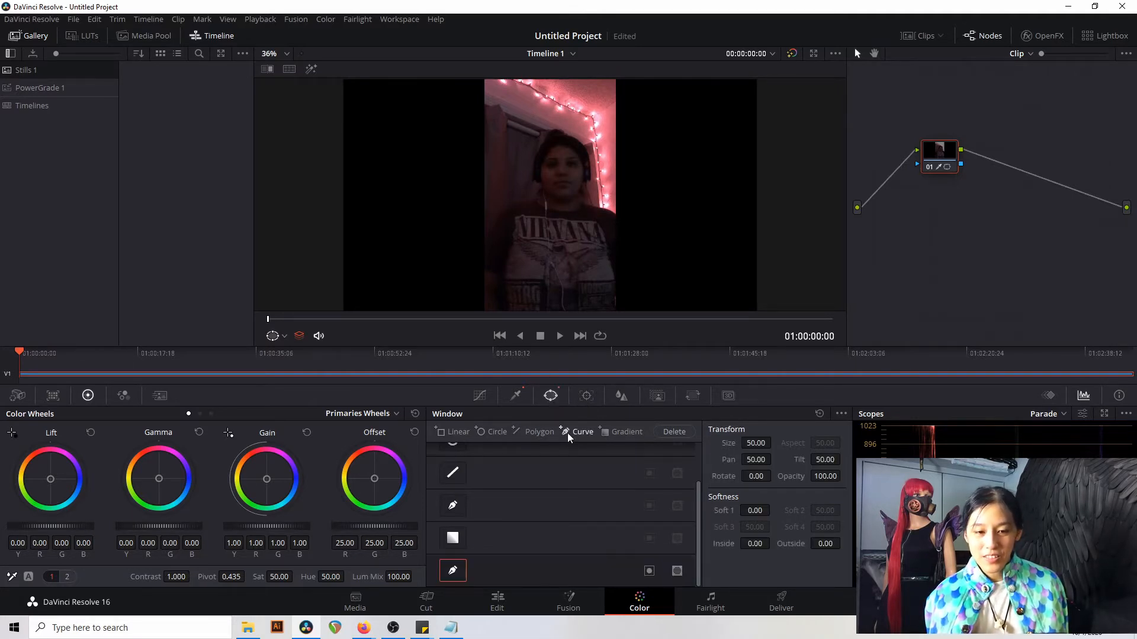
scroll(583, 284, "down", 2)
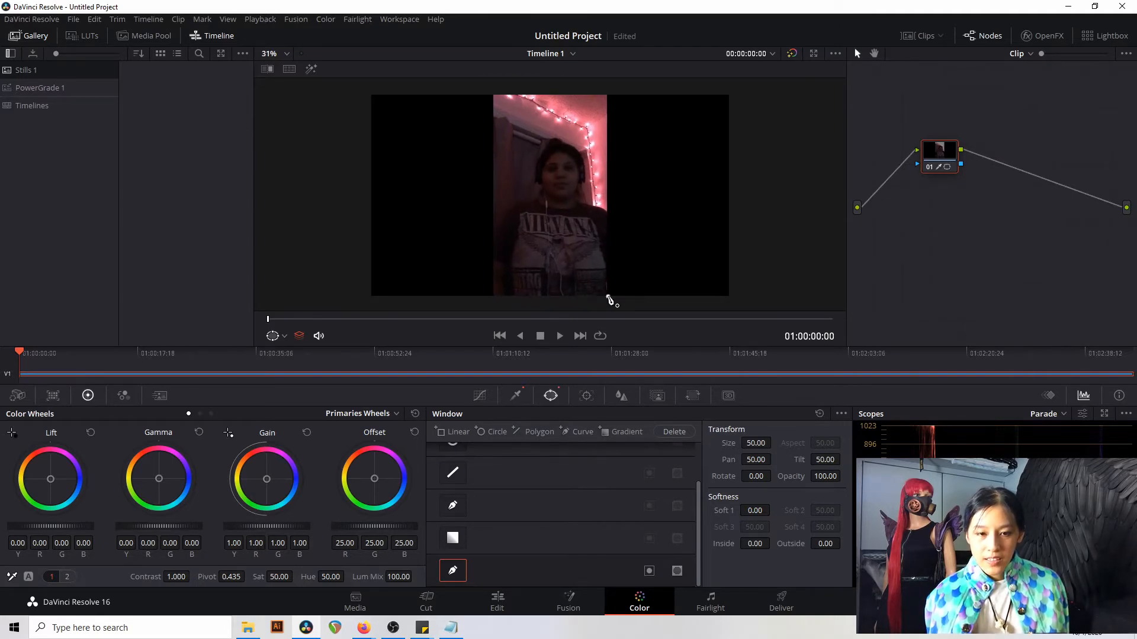
Outline the person and curtain with the Curve window, following the shoulder and the inside of the string lights, and close the shape.
left_click(608, 296)
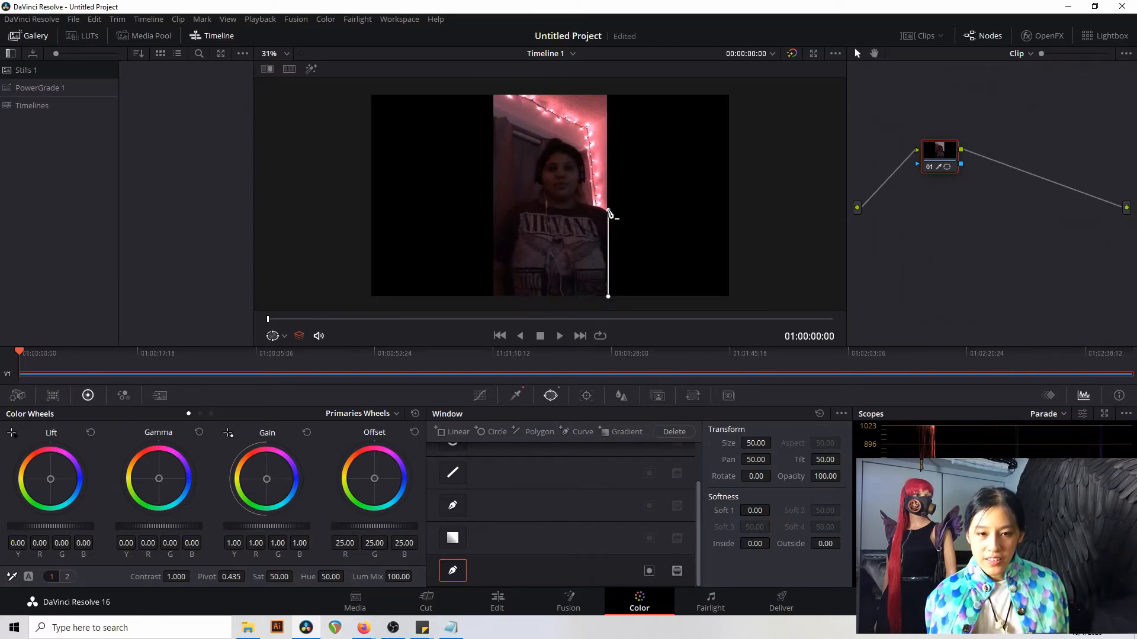
left_click(608, 210)
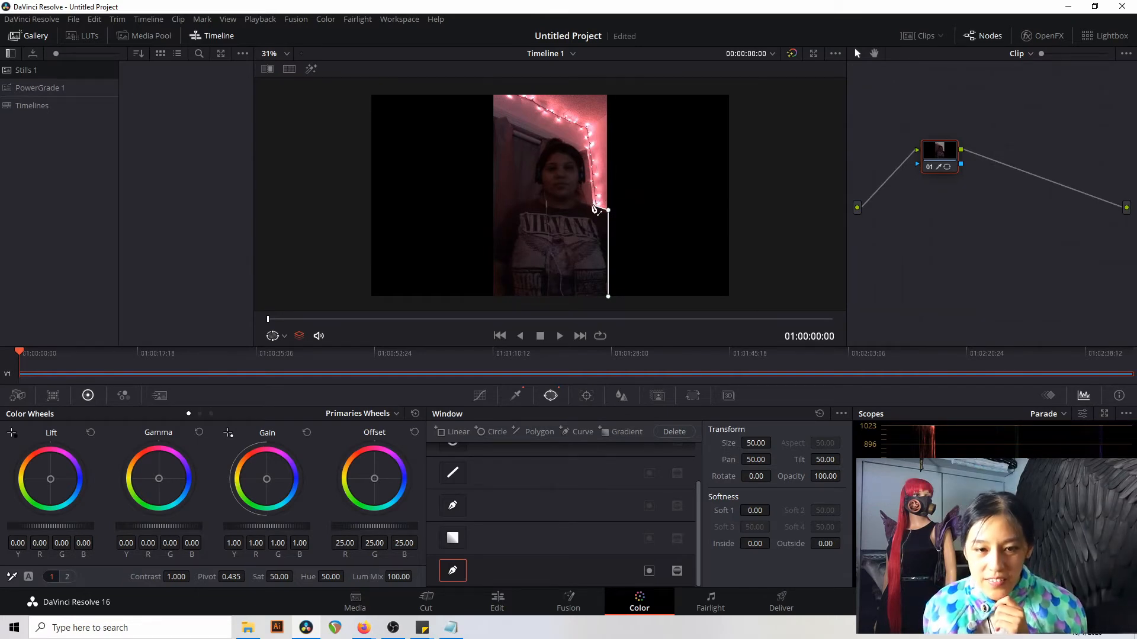
left_click(592, 205)
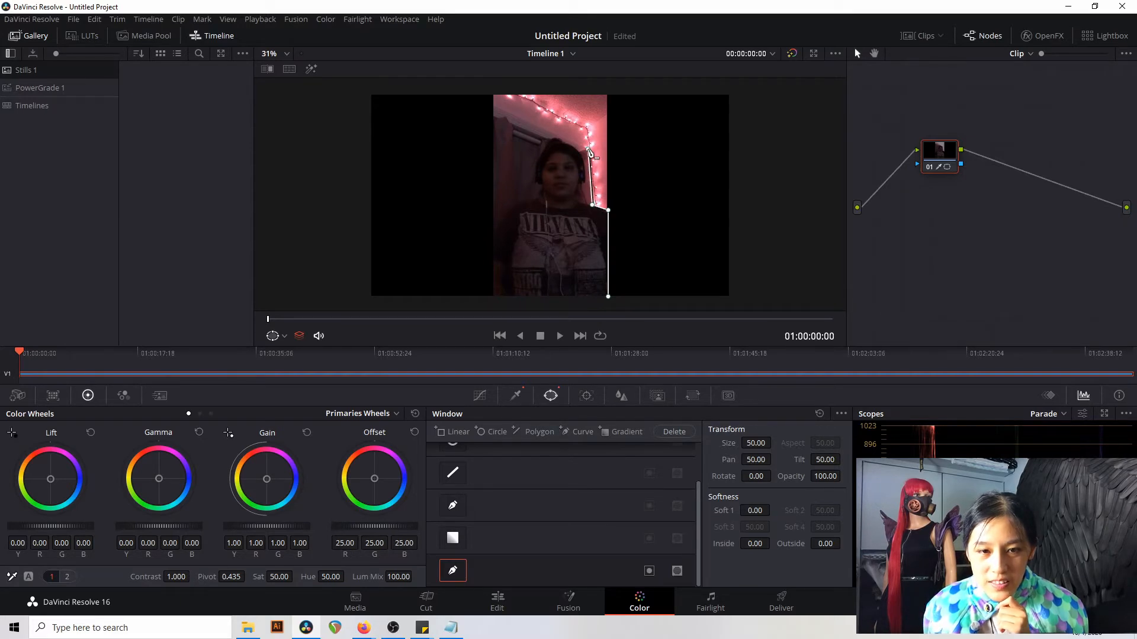
left_click(589, 149)
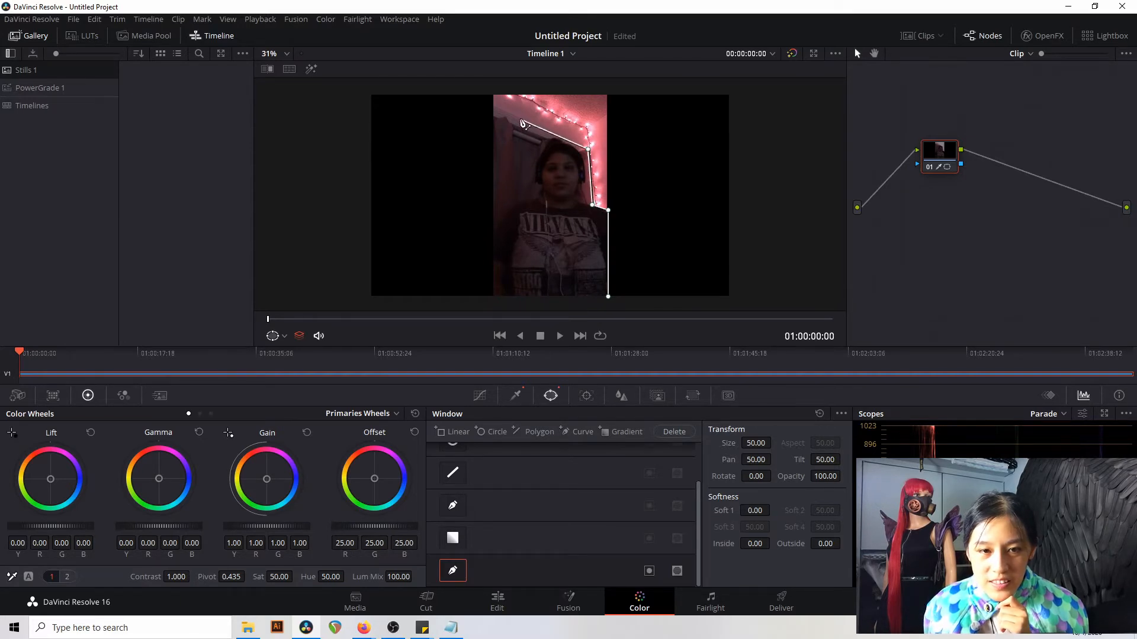
left_click(493, 108)
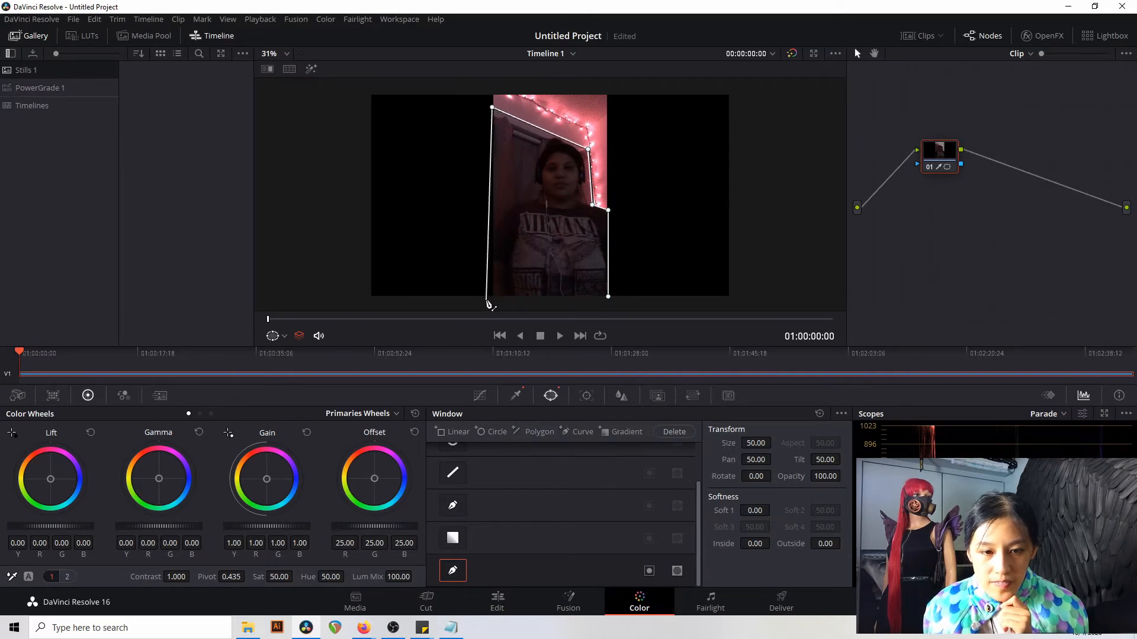
left_click(493, 298)
left_click(608, 297)
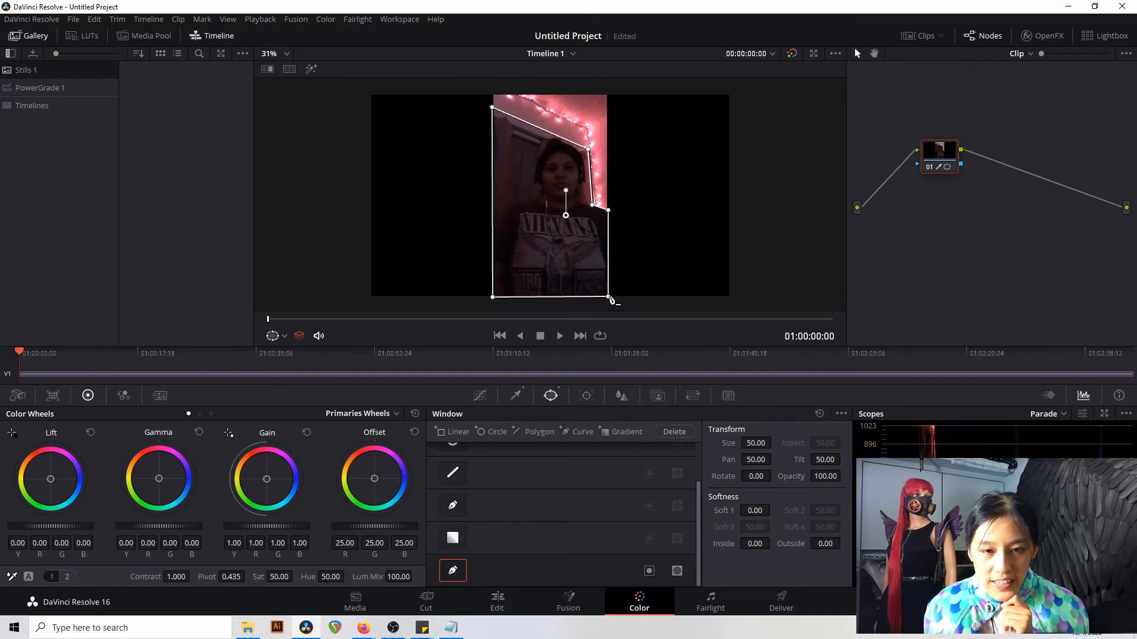
Check the windowed area with Highlight, and raise the custom curve's midtones strongly to brighten it.
left_click(311, 69)
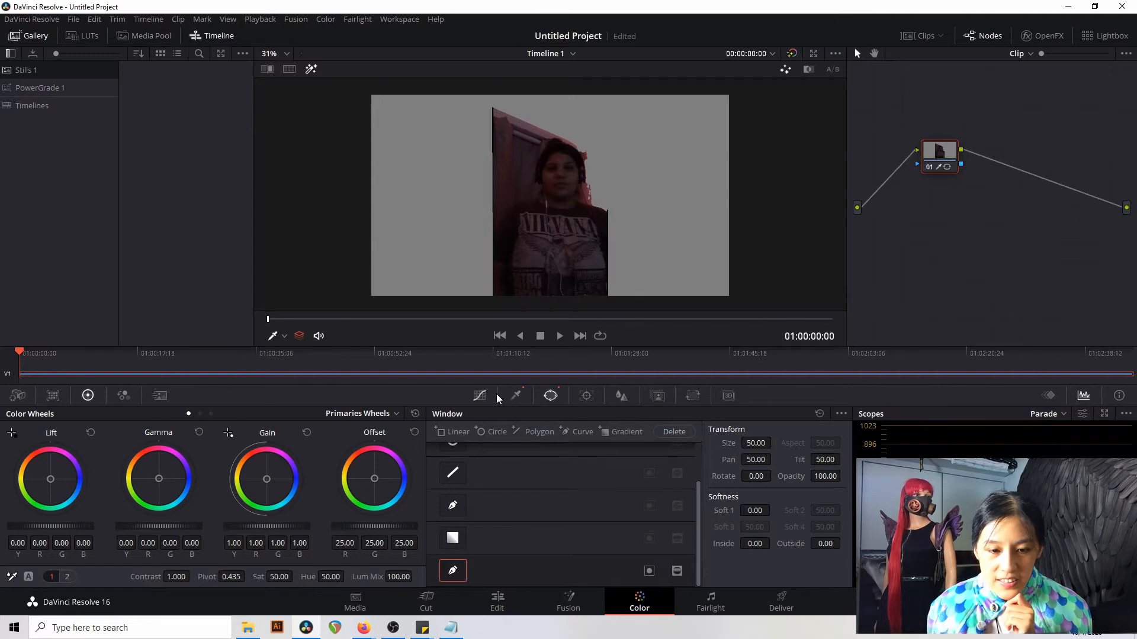
left_click(480, 395)
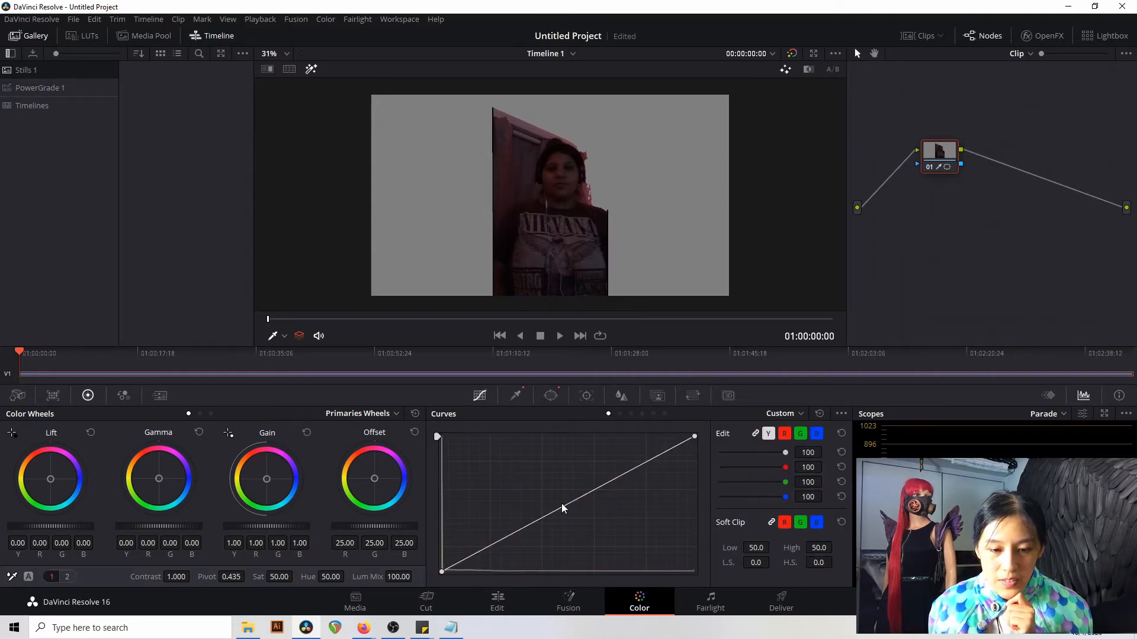
left_click_drag(563, 506, 534, 477)
left_click(312, 69)
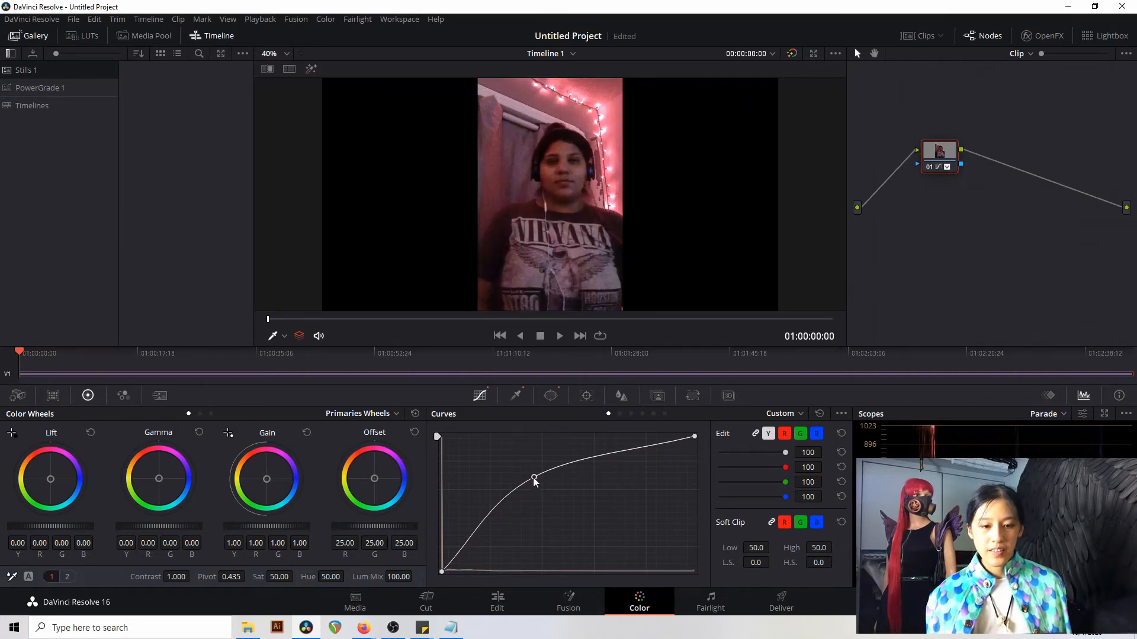
mouse_move(534, 477)
left_mouse_down()
mouse_move(519, 522)
mouse_move(566, 478)
mouse_move(515, 491)
mouse_move(532, 469)
mouse_move(516, 467)
left_mouse_up()
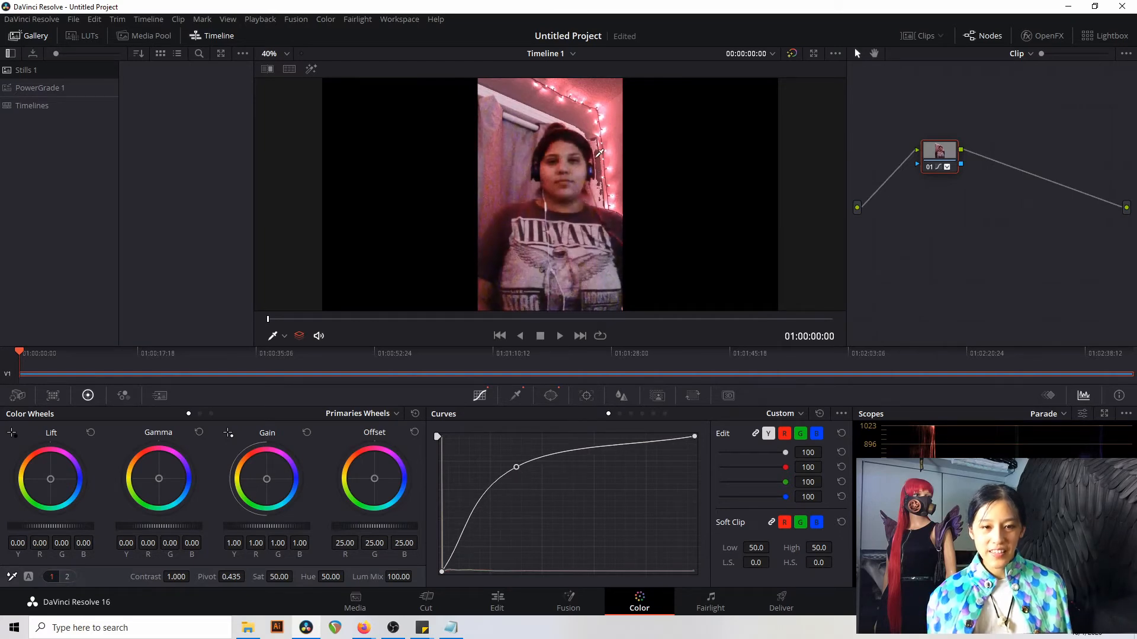
mouse_move(520, 465)
left_mouse_down()
mouse_move(534, 457)
mouse_move(509, 456)
mouse_move(541, 482)
mouse_move(561, 443)
mouse_move(529, 429)
mouse_move(525, 445)
left_mouse_up()
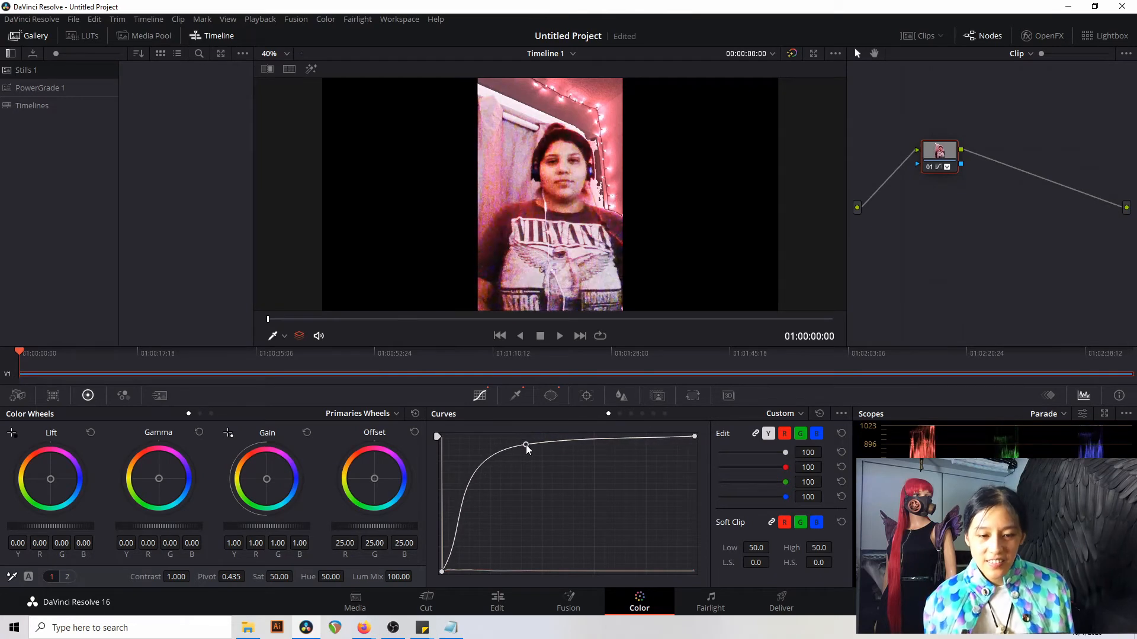
Add the wall color beside the string lights near the head to the Qualifier selection.
left_click(516, 397)
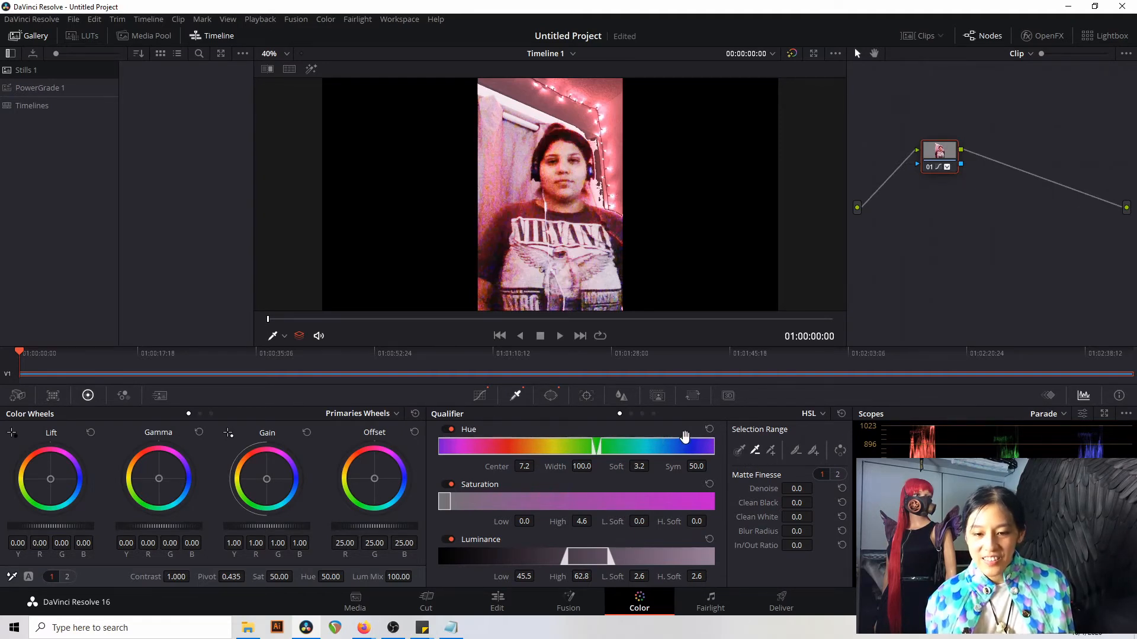
left_click(771, 451)
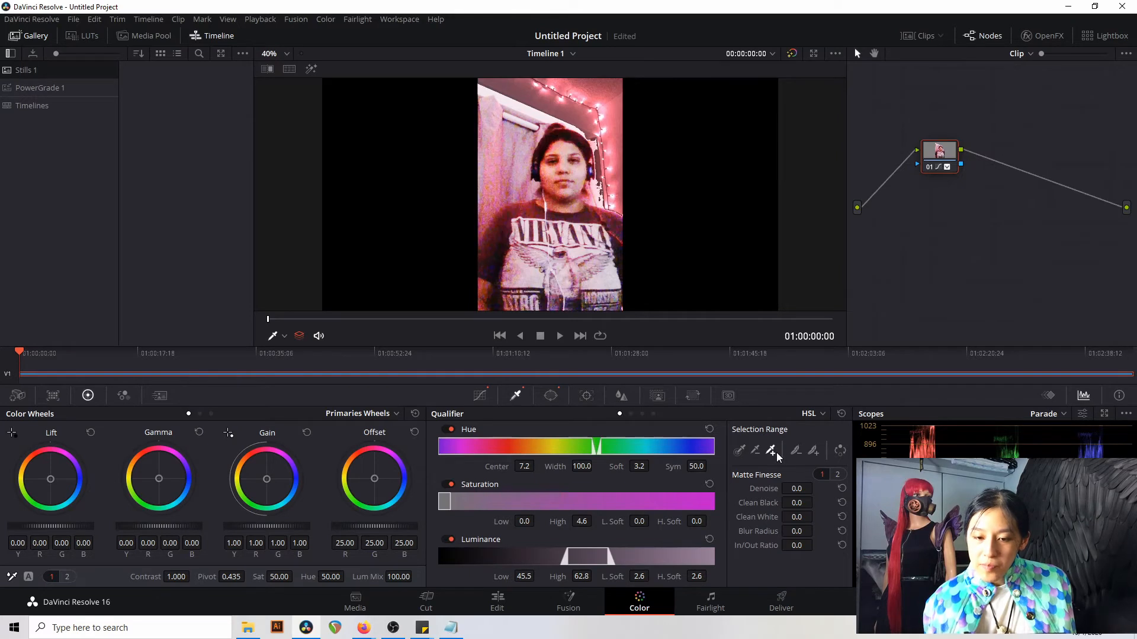
left_click(596, 130)
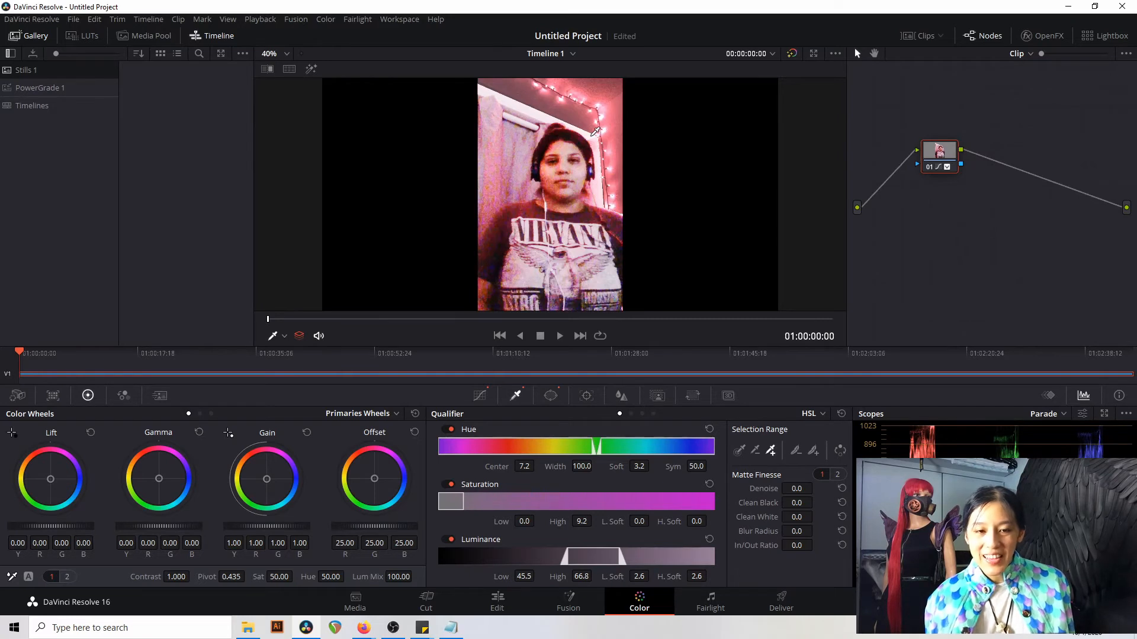
Lower the custom curve's control point to a moderate midtone lift so the subject is less overexposed.
left_click(480, 395)
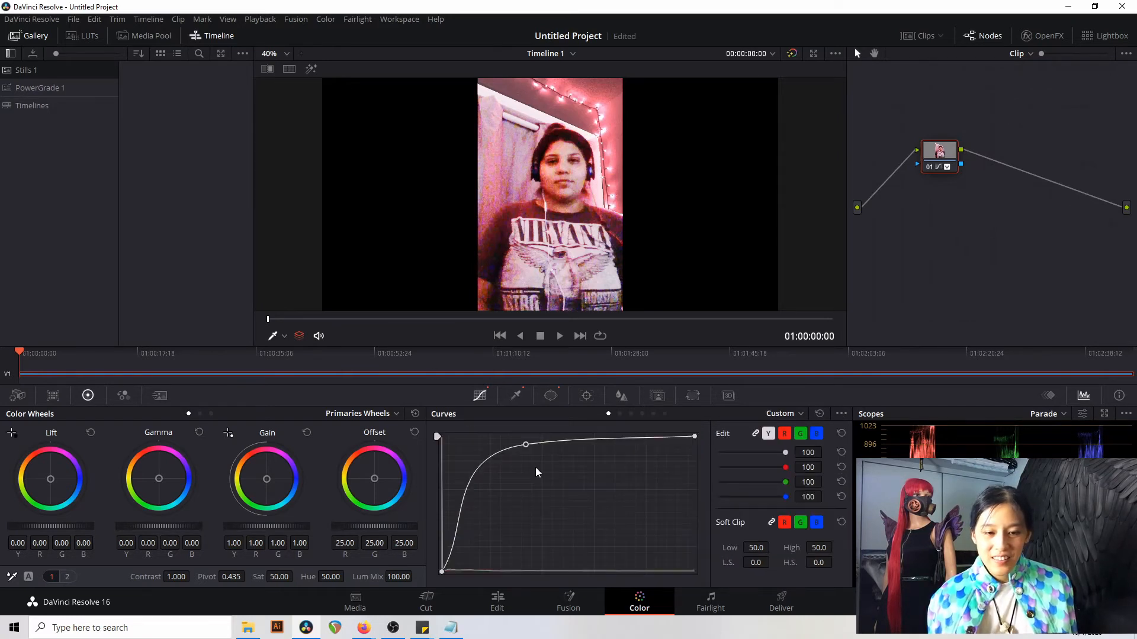
left_click_drag(527, 448, 514, 481)
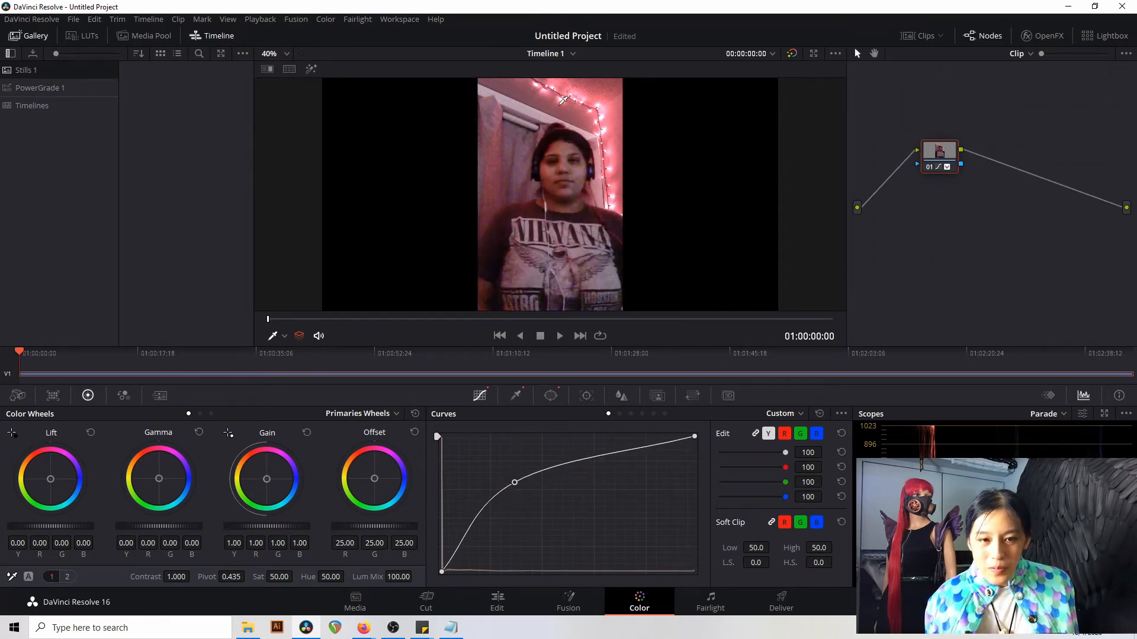
scroll(481, 87, "down", 1)
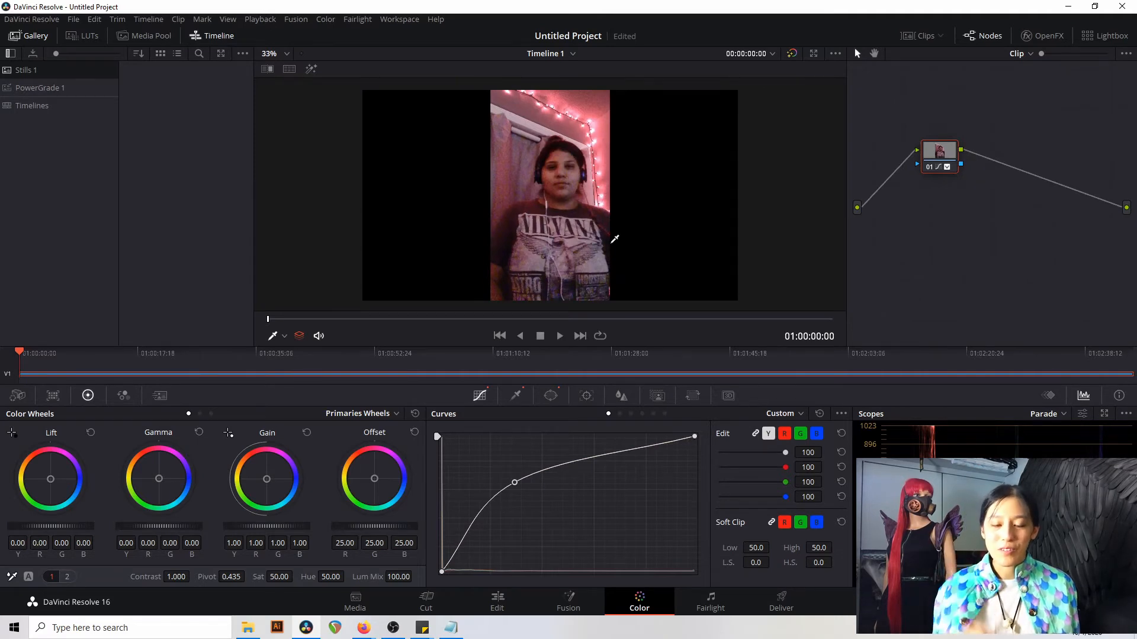
With Highlight on, set the Curve window's Soft 1 to 2.70 and leave its Inside softness at 0.00.
left_click(550, 395)
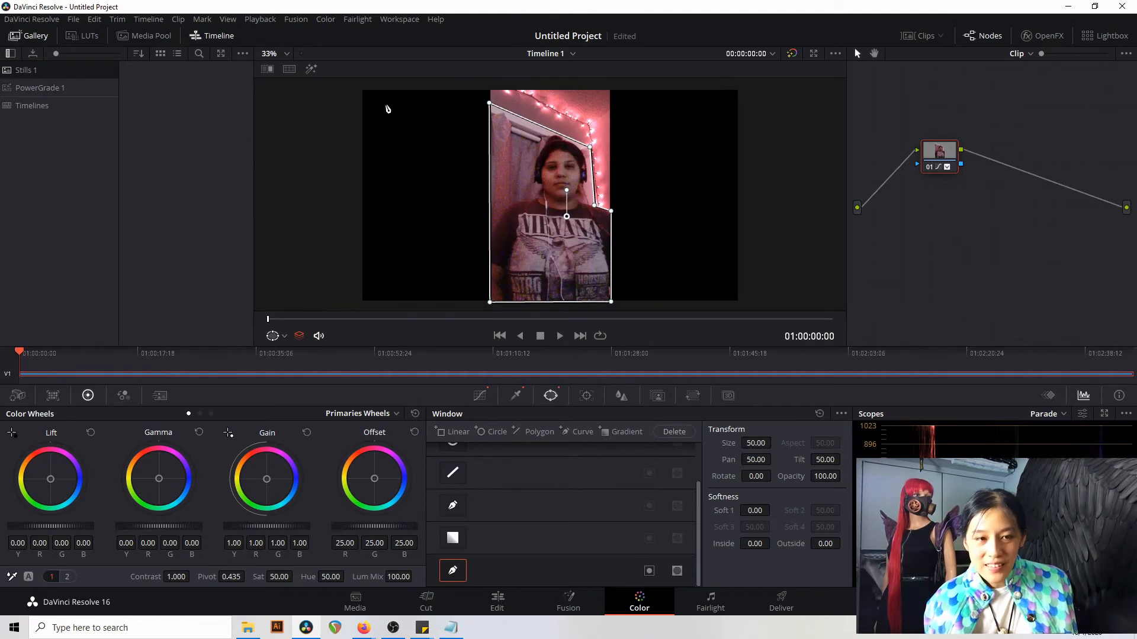
left_click(314, 68)
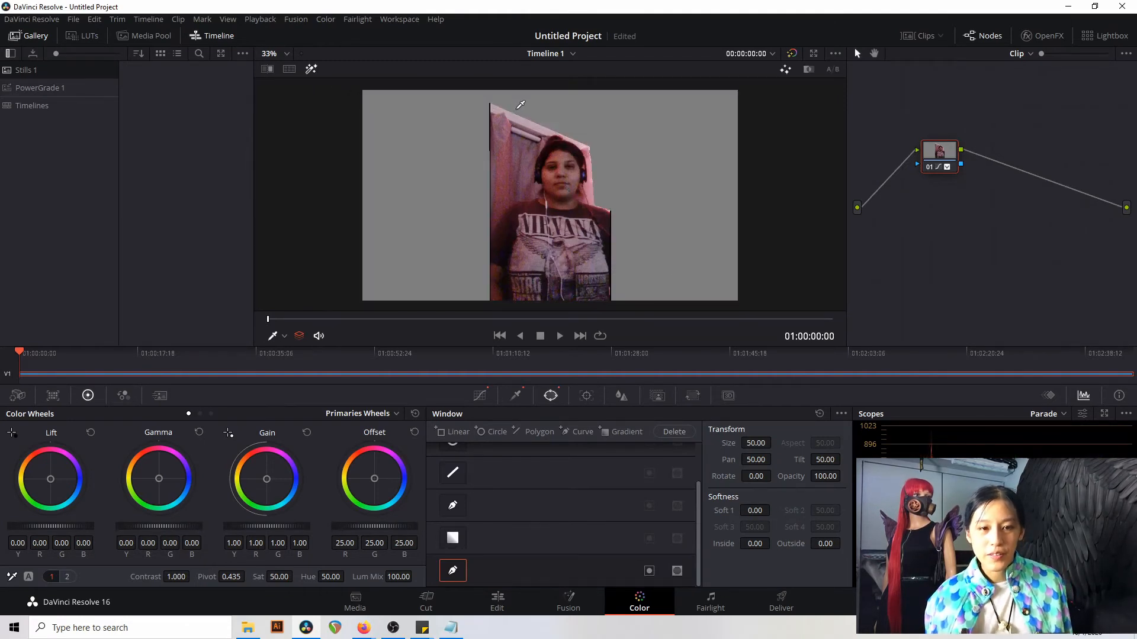
scroll(521, 105, "up", 4)
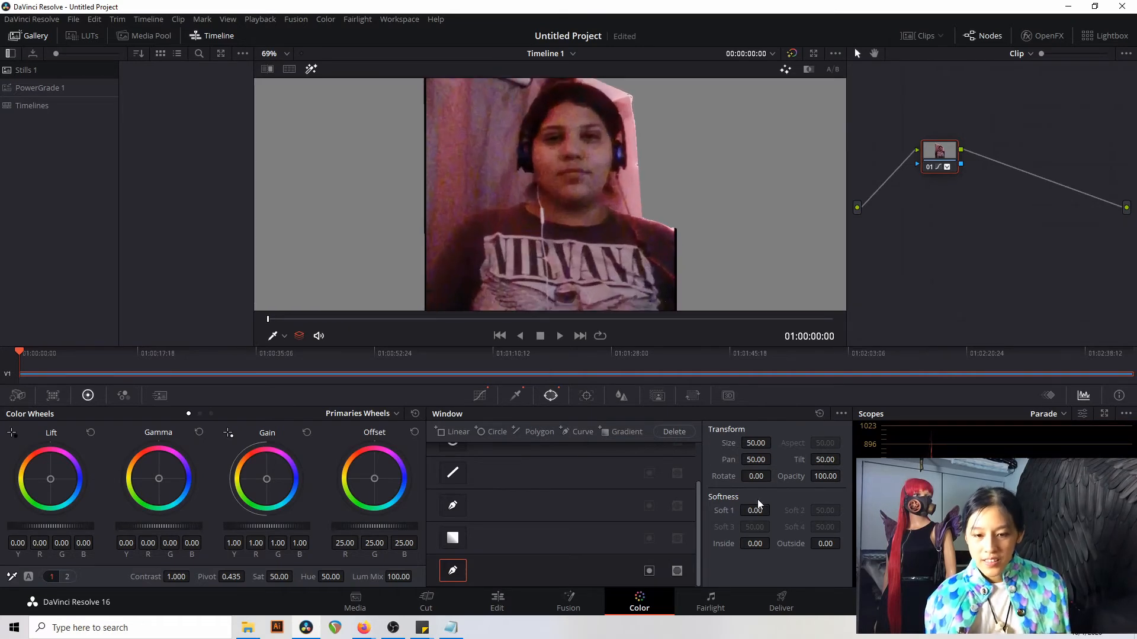
left_click_drag(758, 511, 773, 510)
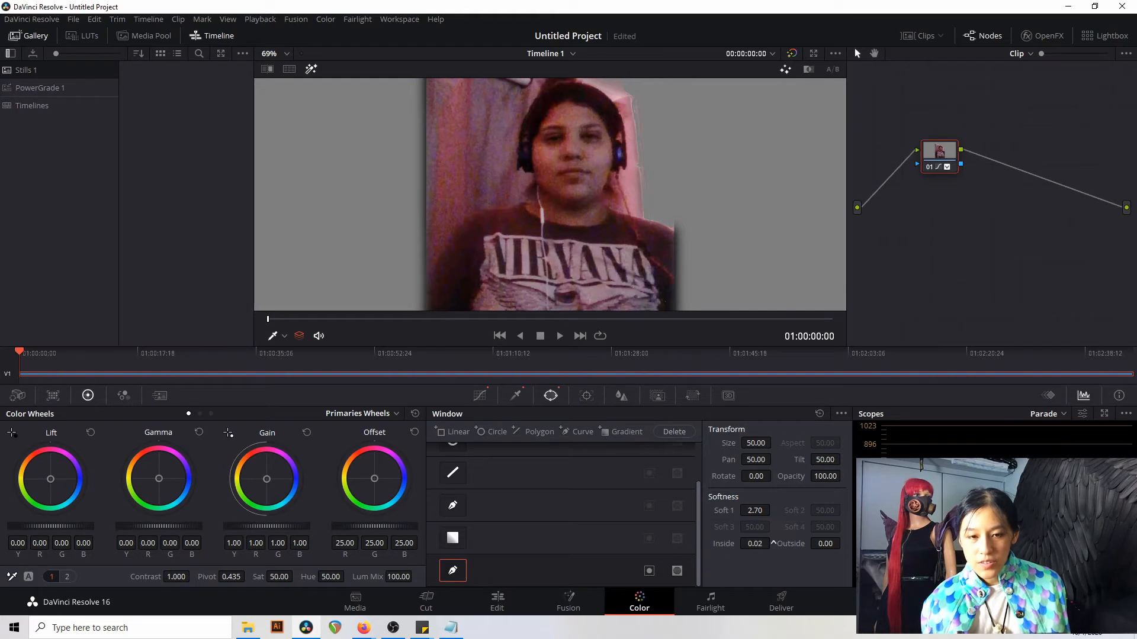
left_click_drag(774, 544, 843, 543)
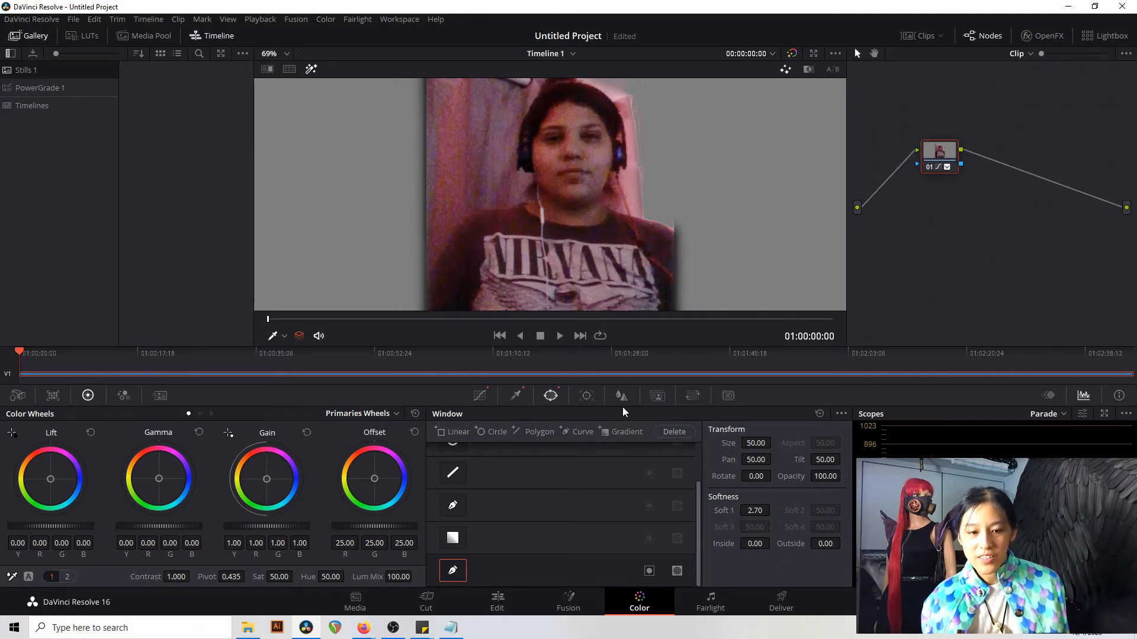
Turn off Highlight and examine how the softened window edges blend into the wall and curtain.
key("ctrl")
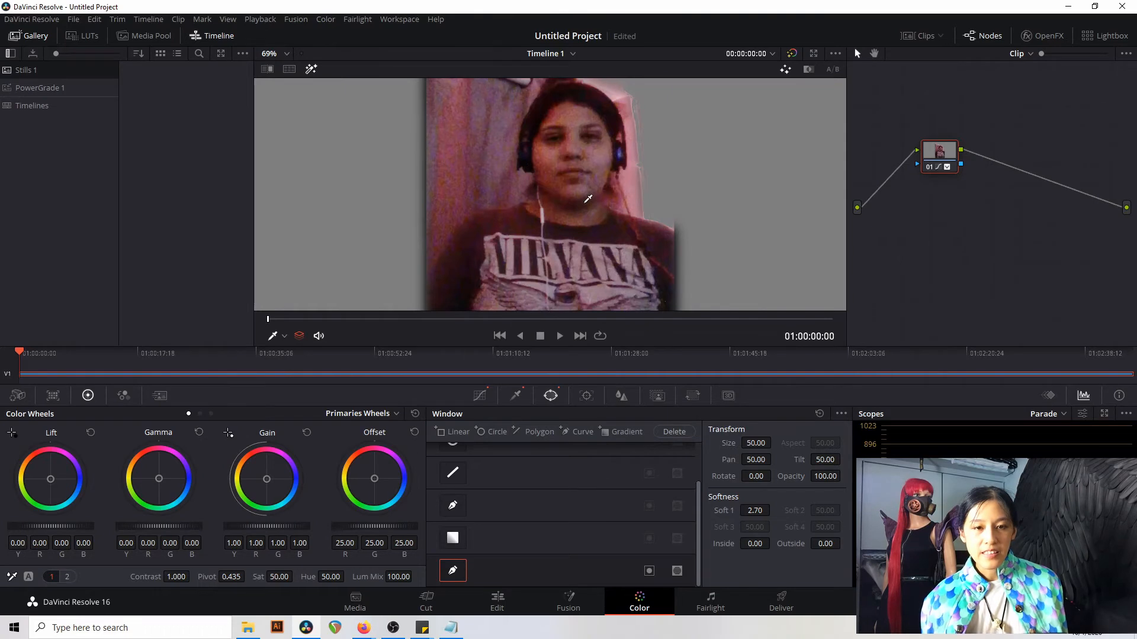
key("ctrl")
scroll(584, 204, "down", 5)
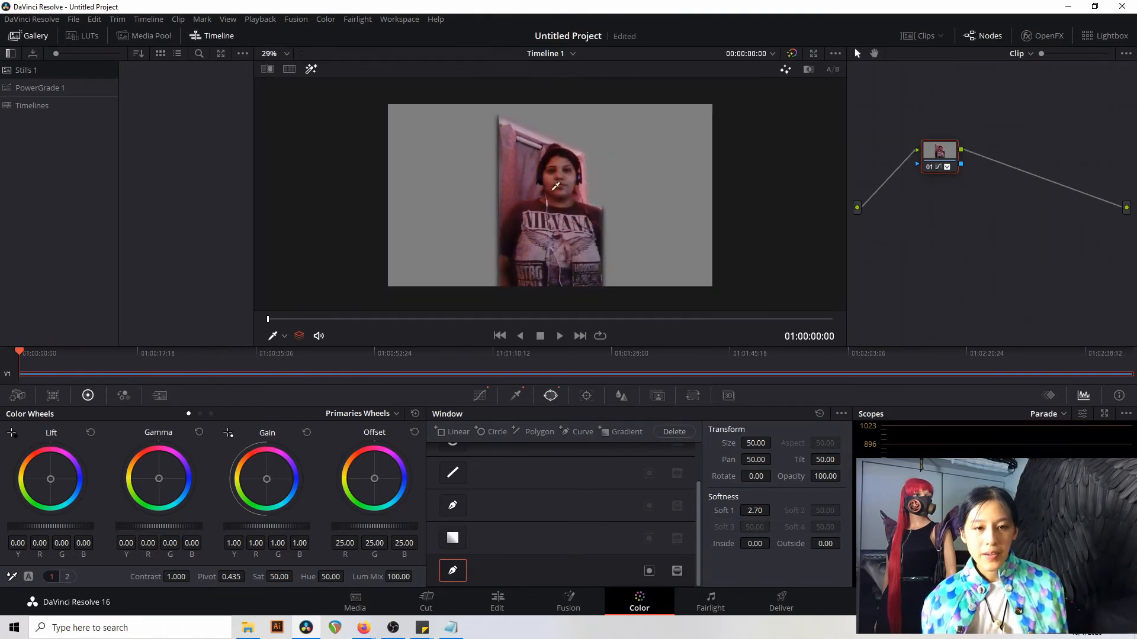
left_click(311, 69)
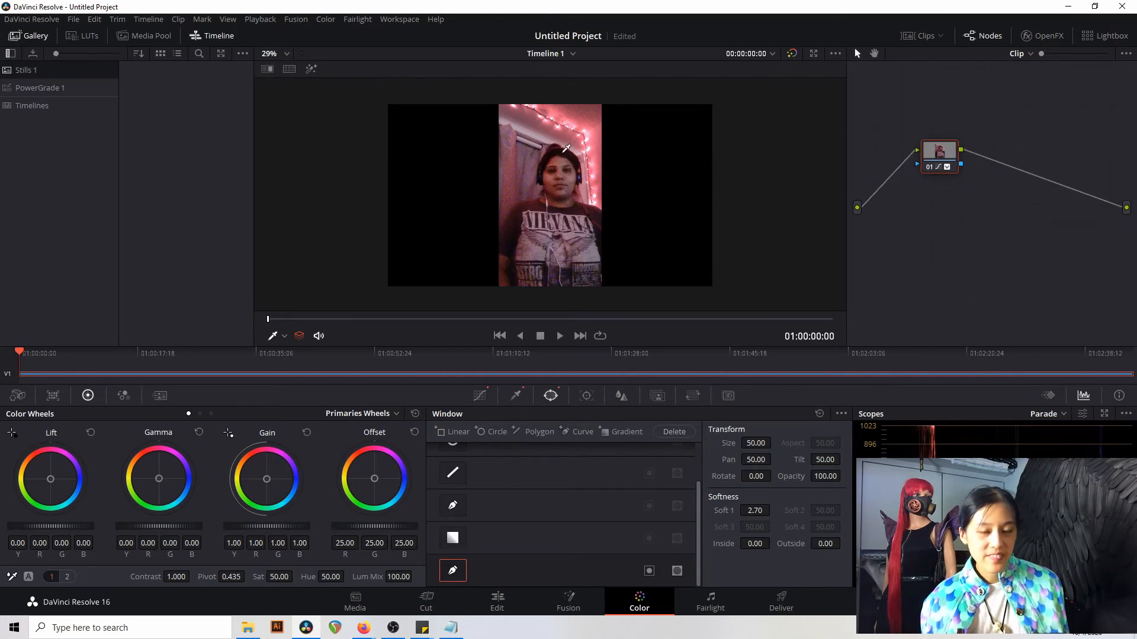
key("ctrl")
scroll(566, 148, "up", 3)
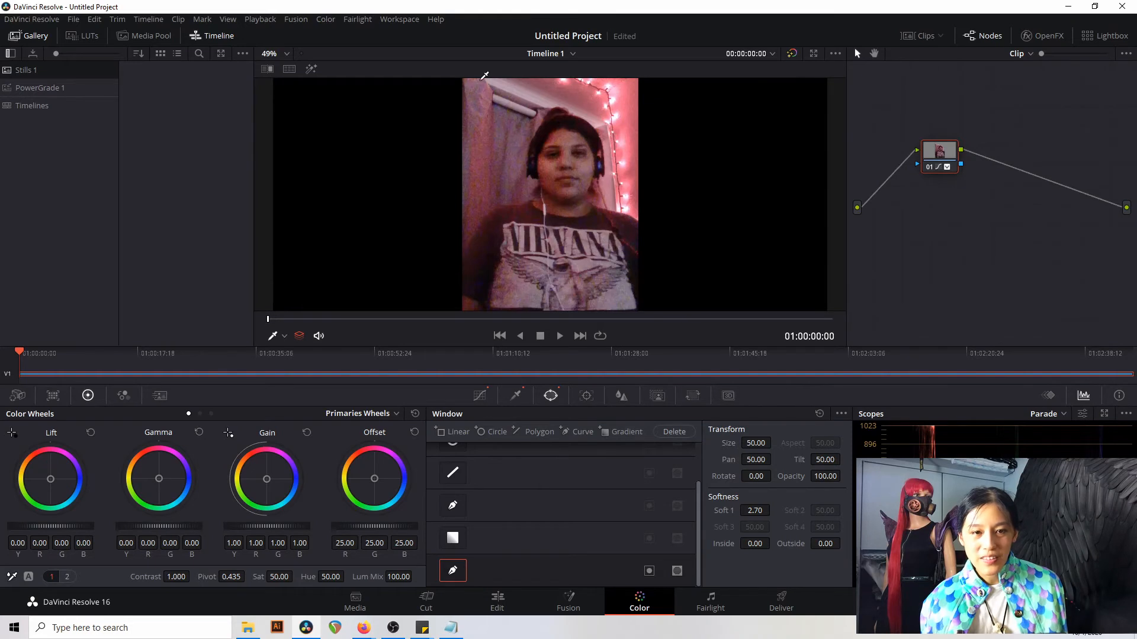
scroll(565, 130, "down", 3)
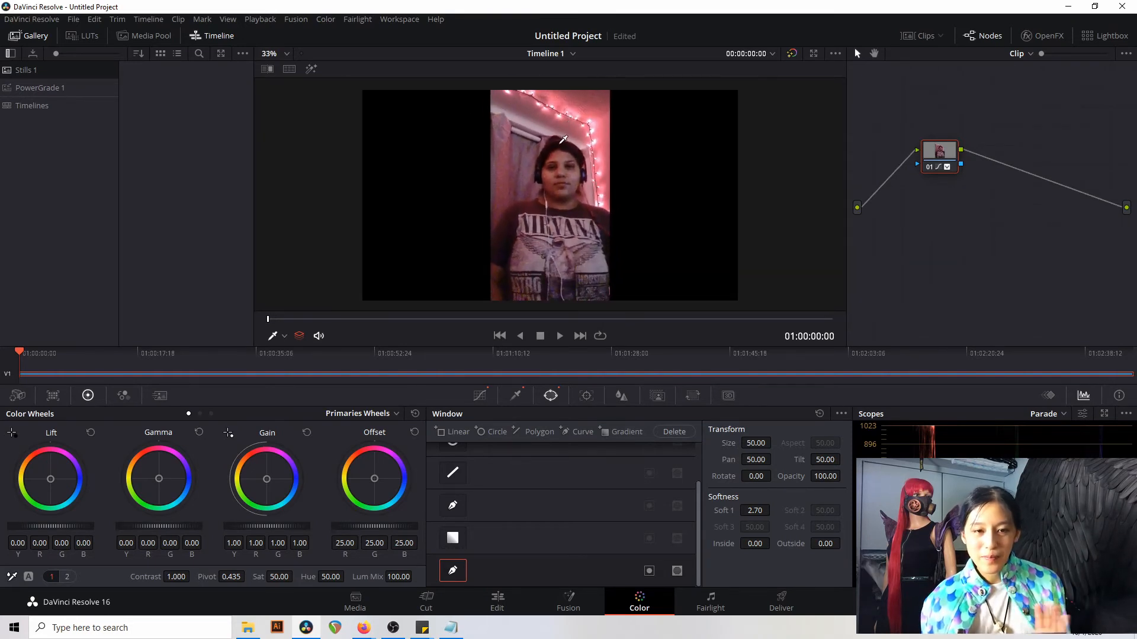
Raise the custom curve's control point slightly to brighten the subject and reduce the saturation to 37.40.
left_click(479, 397)
mouse_move(514, 485)
left_mouse_down()
mouse_move(533, 477)
mouse_move(506, 482)
mouse_move(489, 503)
mouse_move(514, 492)
mouse_move(502, 477)
mouse_move(516, 470)
left_mouse_up()
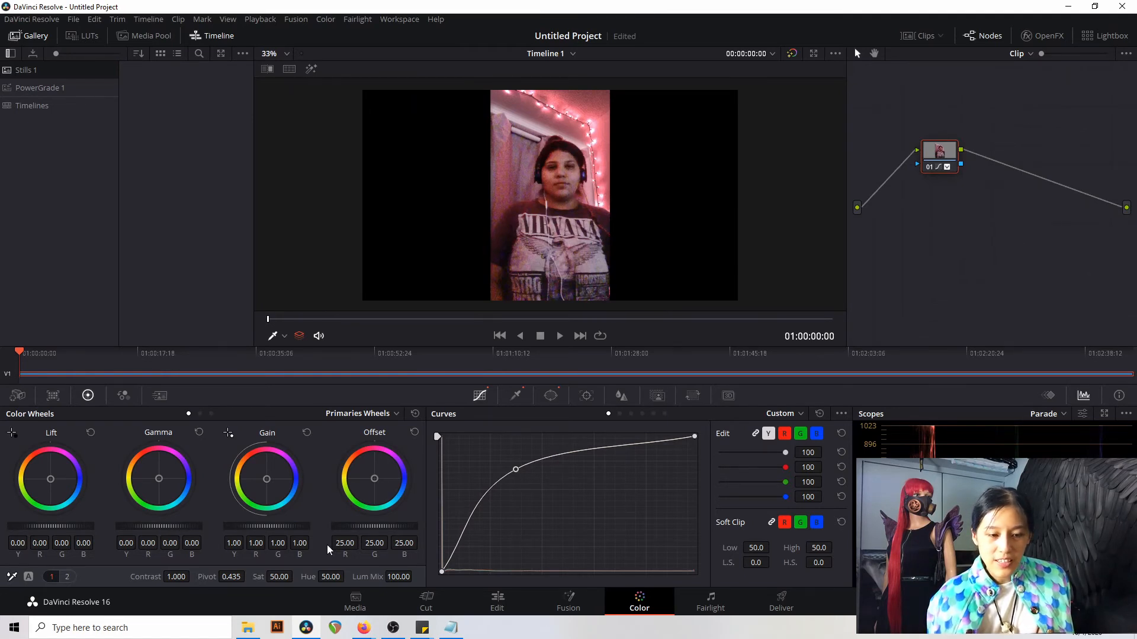
left_click_drag(279, 577, 272, 577)
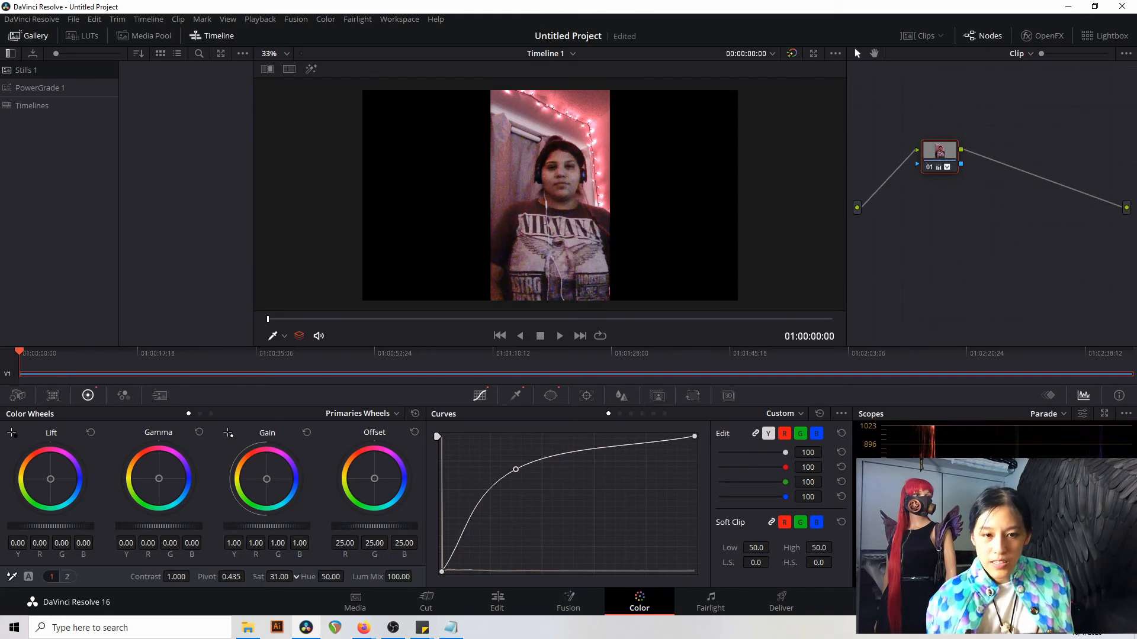
left_click_drag(279, 577, 281, 577)
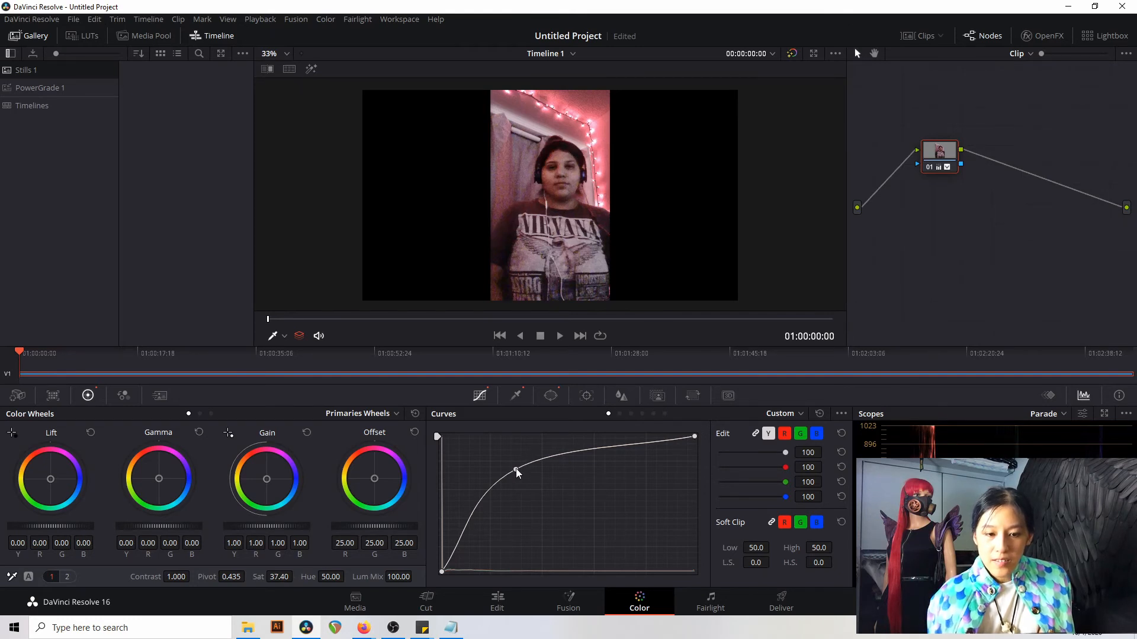
Fine-tune the position of the custom curve's midtone control point and undo the extra point added higher on the curve.
mouse_move(516, 468)
left_mouse_down()
mouse_move(531, 461)
mouse_move(518, 470)
left_mouse_up()
left_click_drag(514, 474, 514, 470)
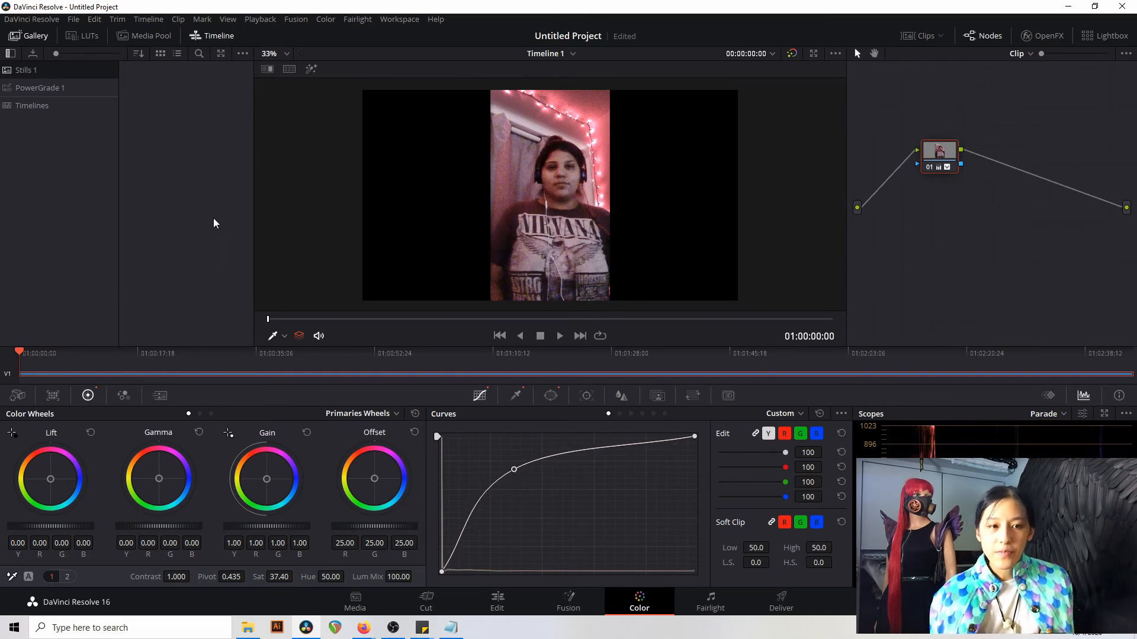
left_click(318, 173)
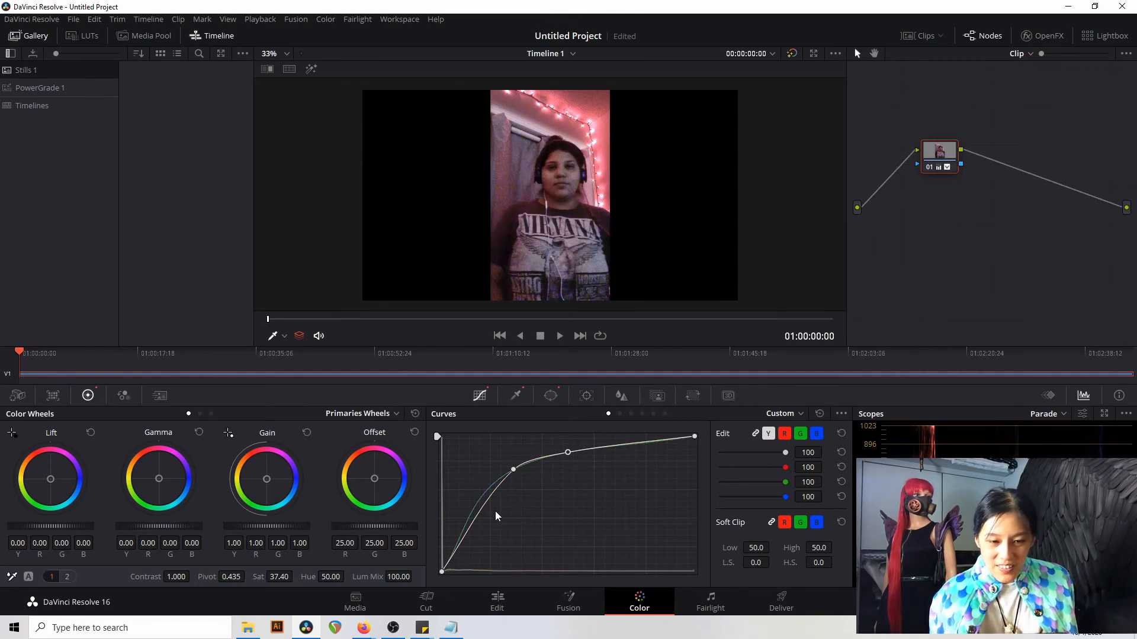
key("ctrl+z")
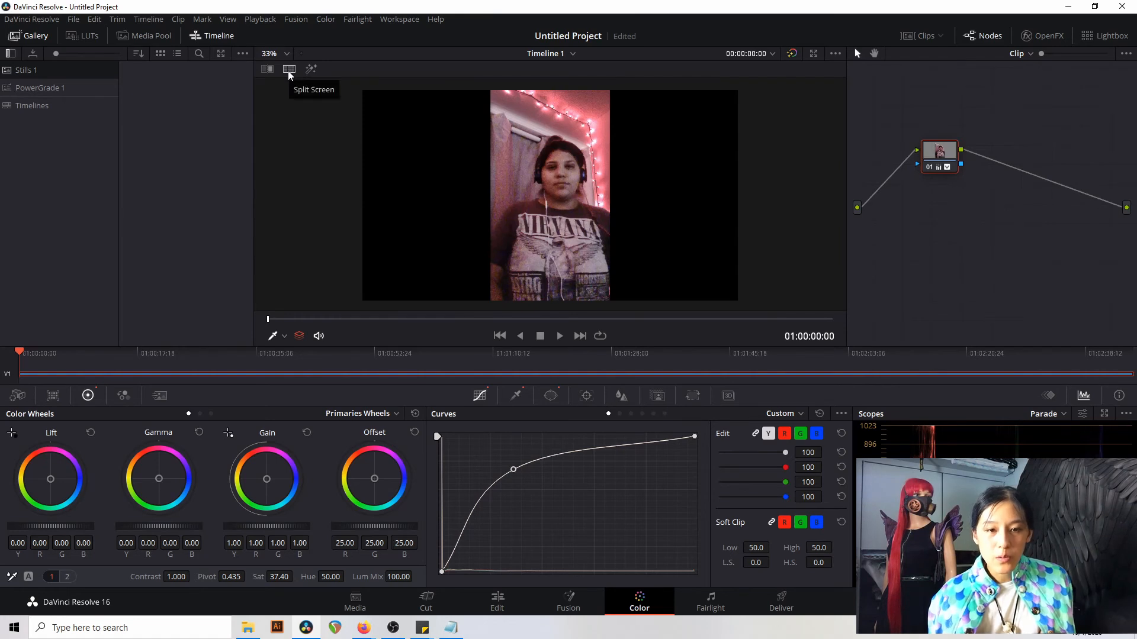
Set the Curve window's Inside softness to 3.88 and check the feathered selection with Highlight before turning it off again.
left_click(551, 396)
left_click_drag(745, 546, 784, 543)
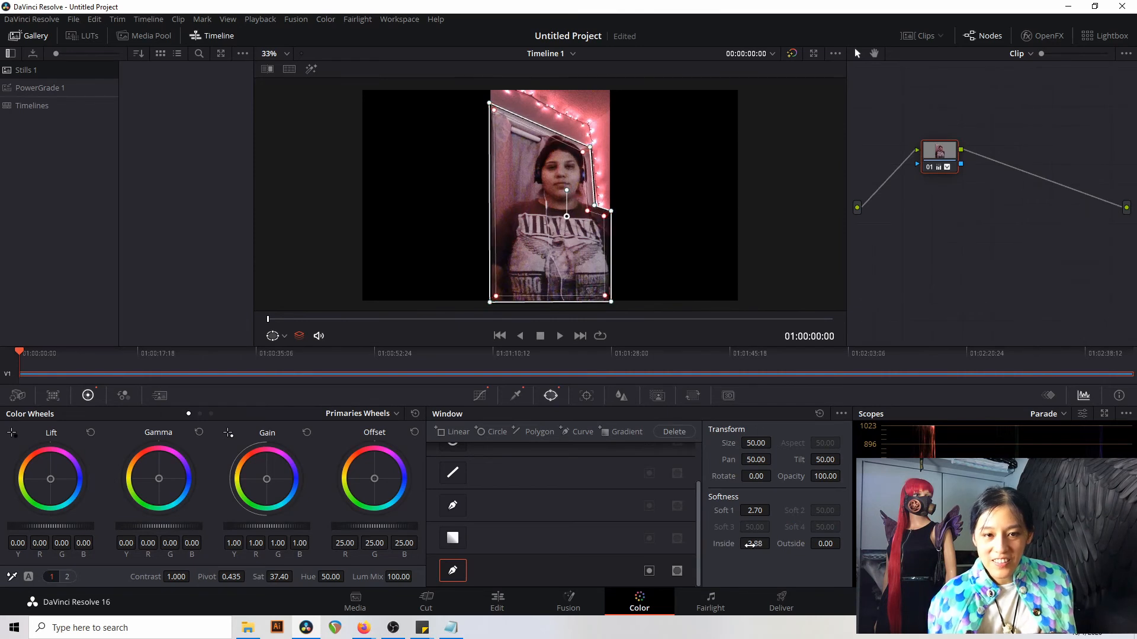
left_click(309, 70)
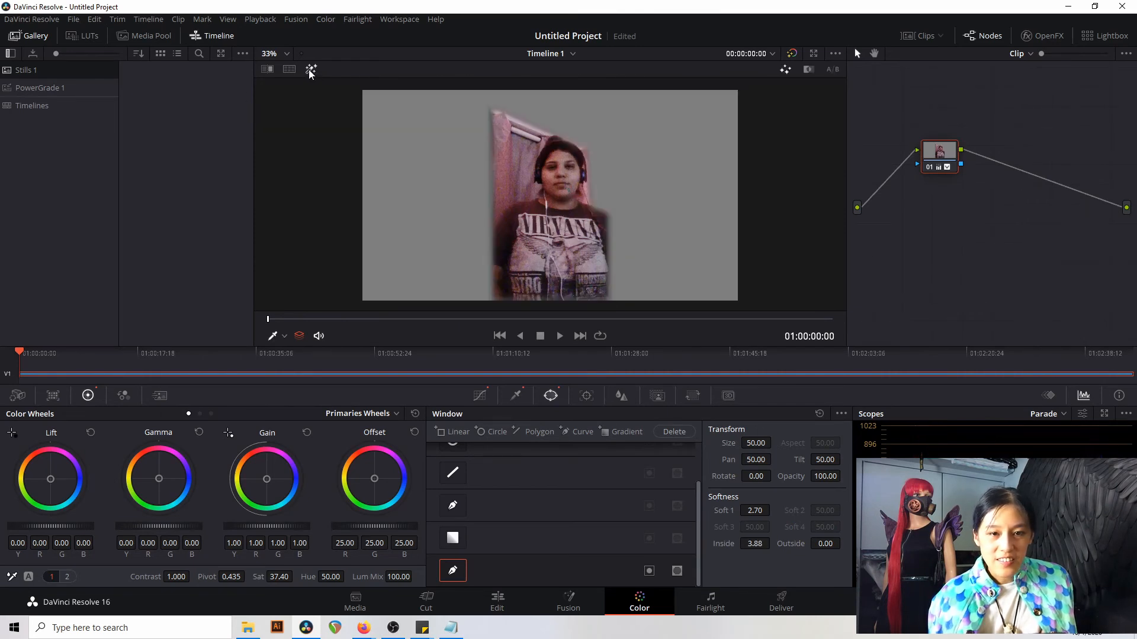
left_click(309, 70)
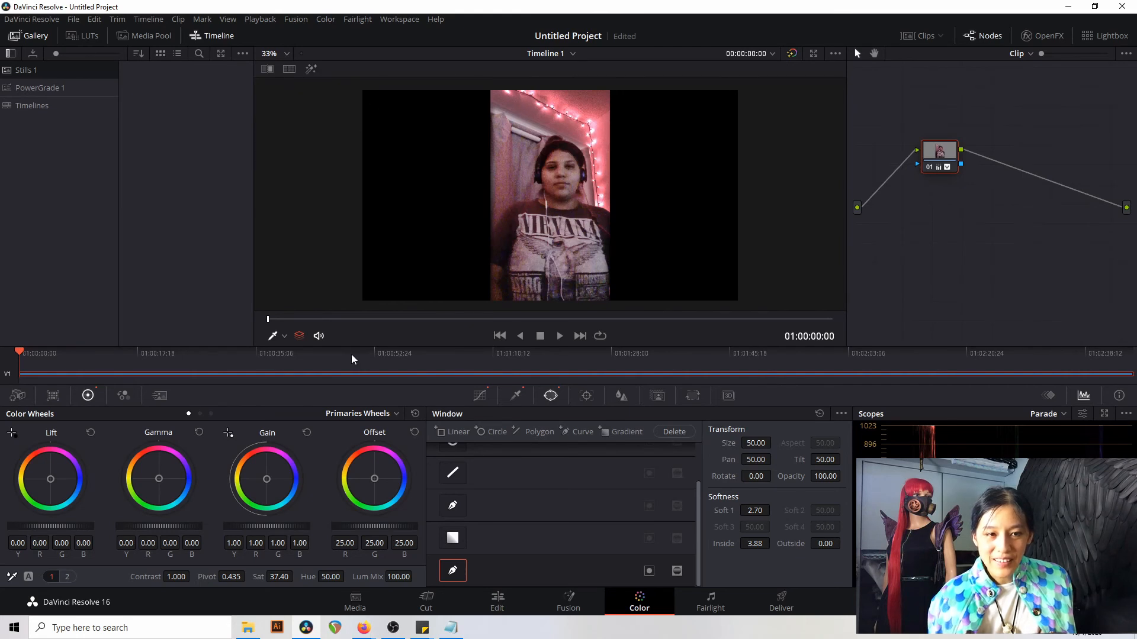
Compare the graded clip with the original in a Versions and Original split screen at full-screen size, and return to the normal view.
left_click(285, 70)
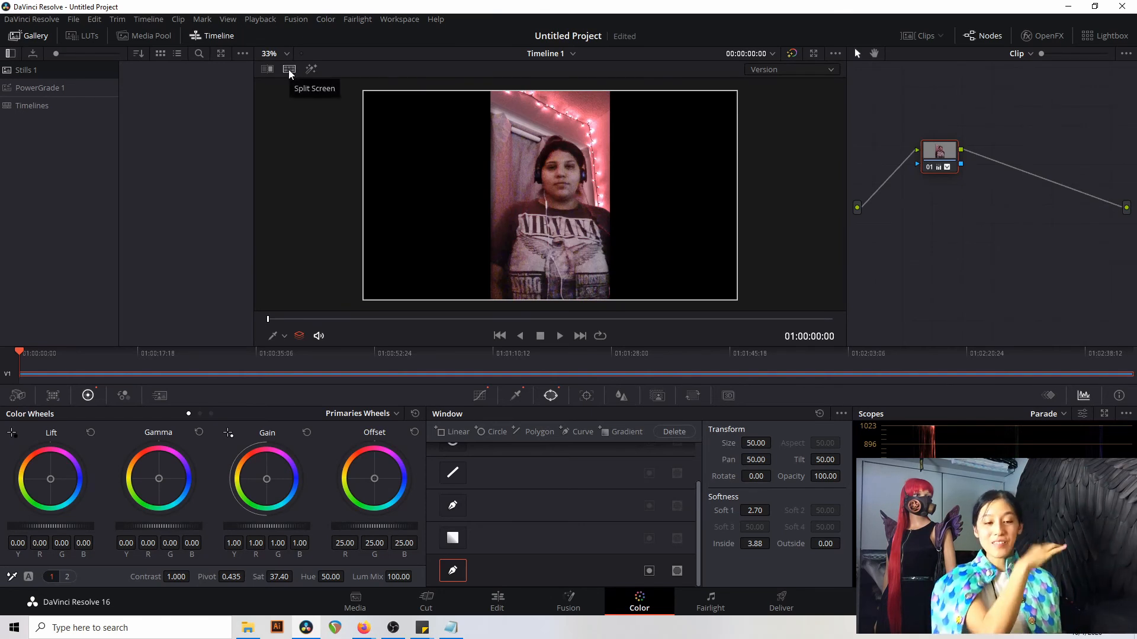
left_click(829, 70)
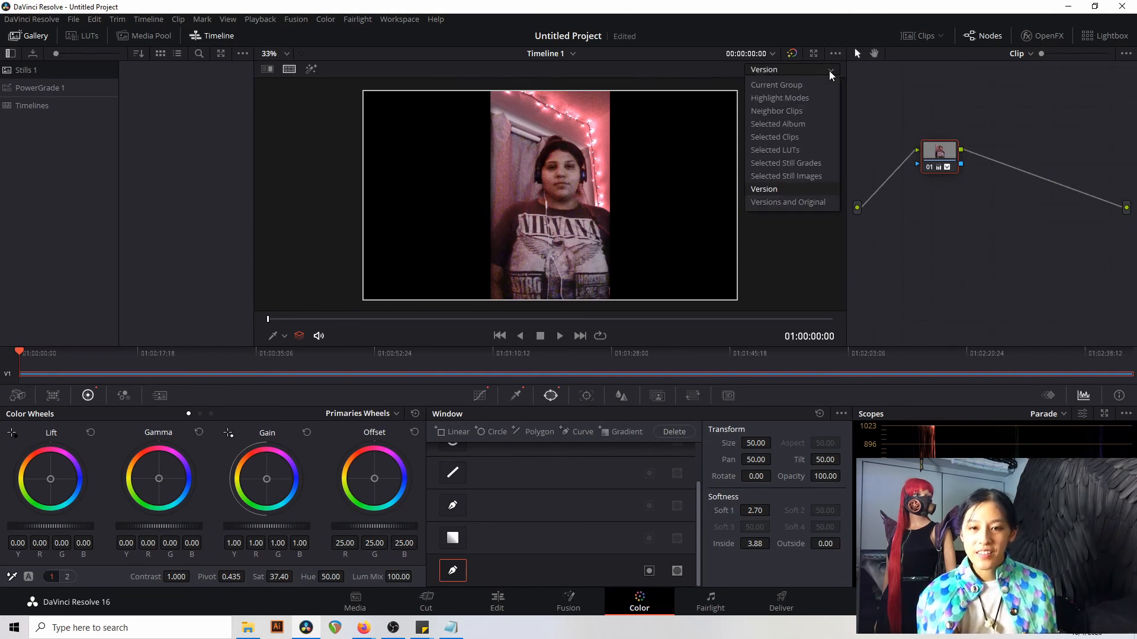
left_click(804, 202)
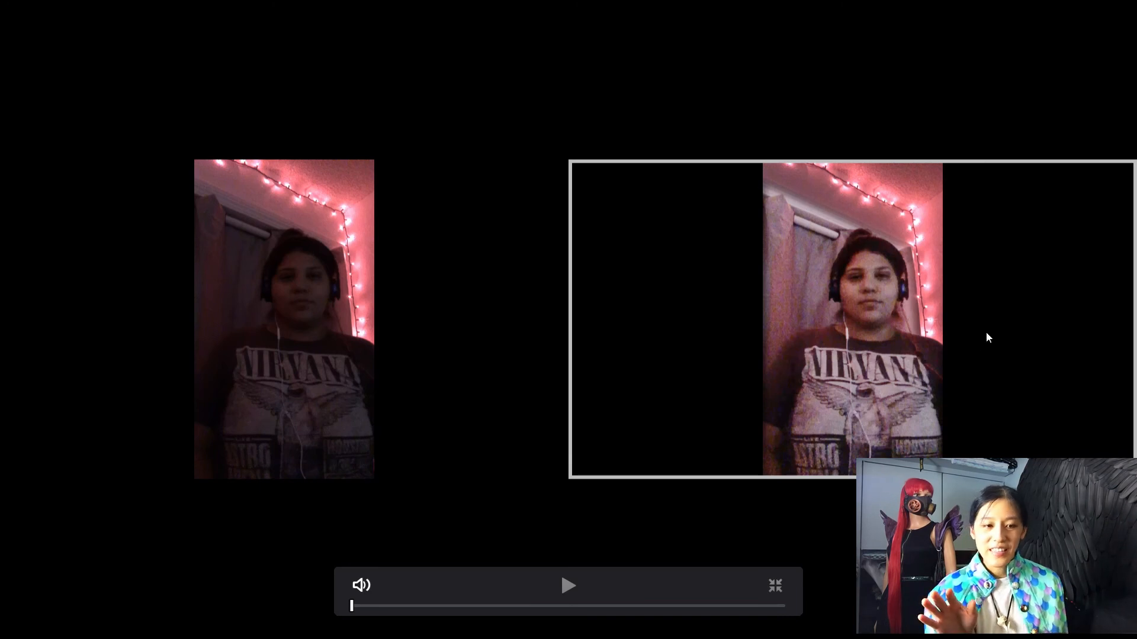
key("Escape")
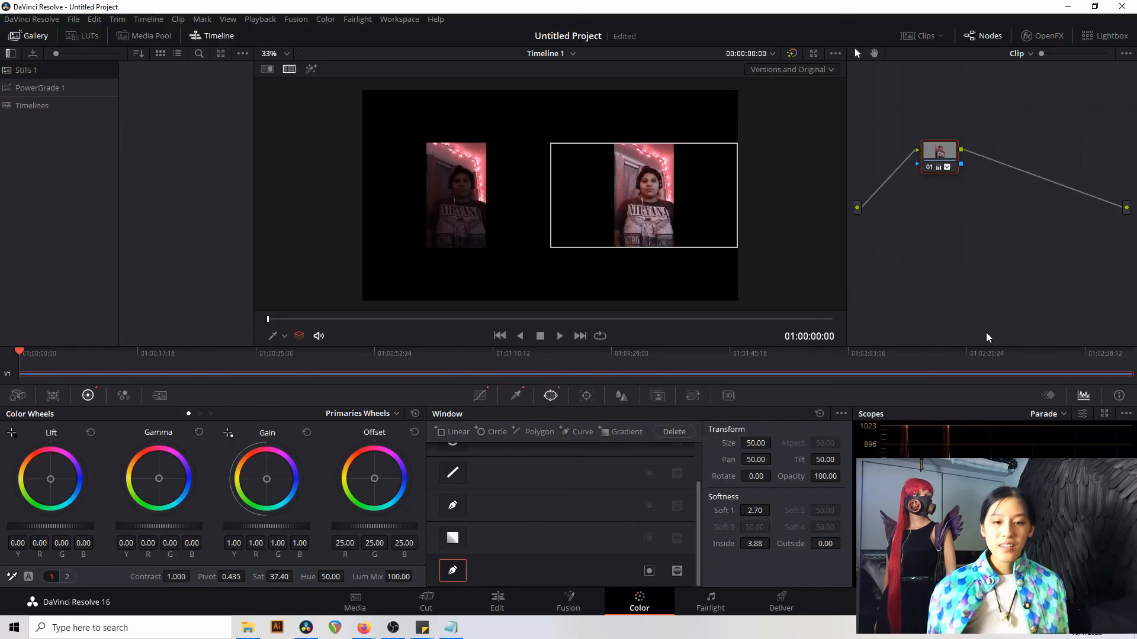